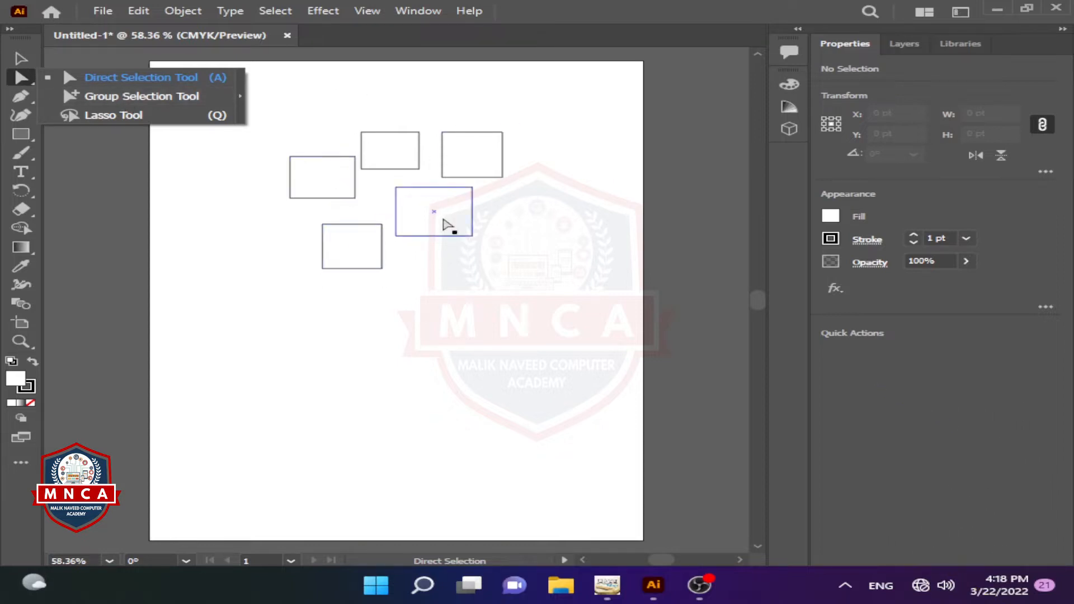
- Move the whole group of five rectangles slightly up and right with the Selection tool, and deselect it
left_click(536, 215)
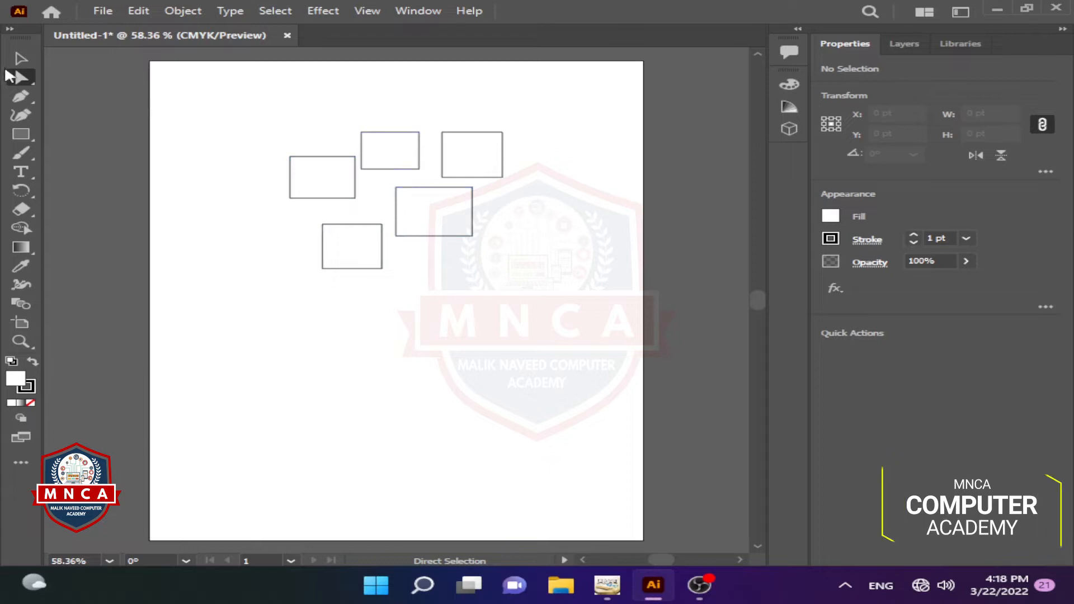
left_click(21, 57)
left_click_drag(295, 181, 316, 175)
left_click(220, 215)
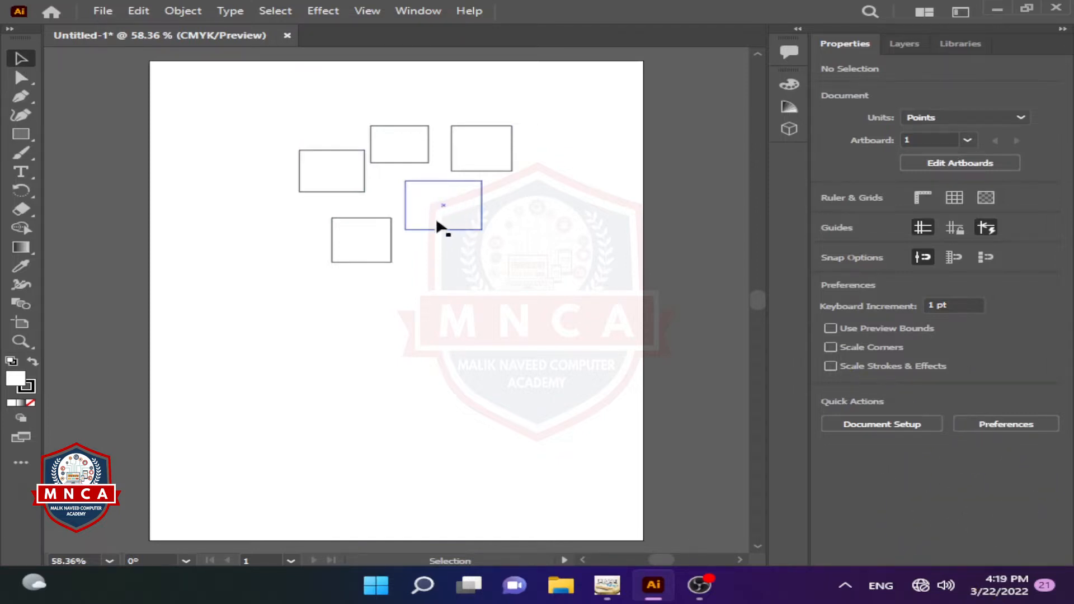
- Reposition four rectangles individually inside the group with the Group Selection tool: the large one, the top one, the leftmost one and the lowest one
left_click(21, 79)
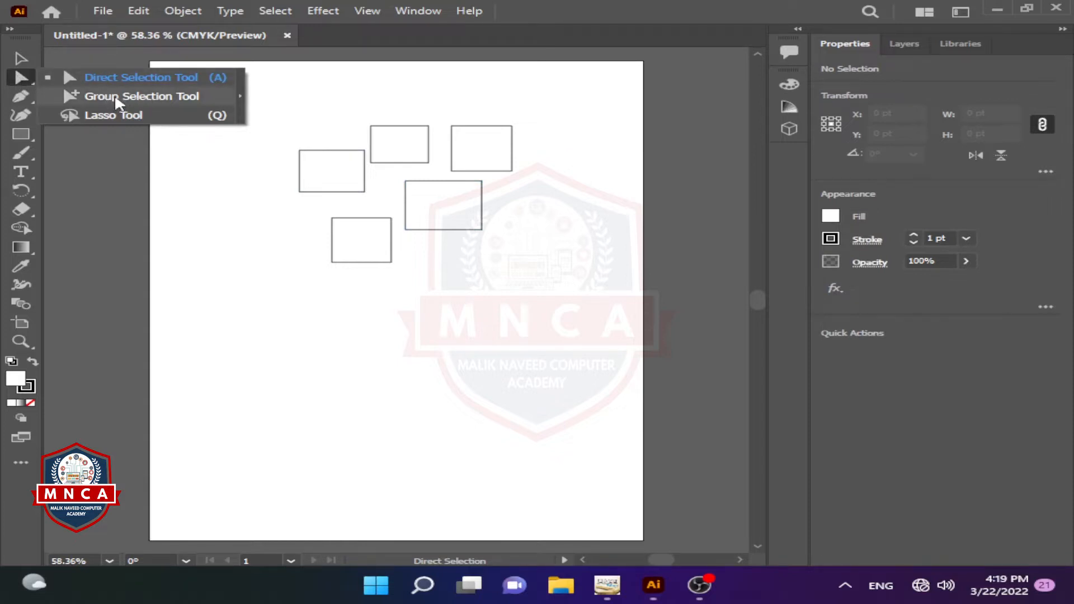
left_click(116, 100)
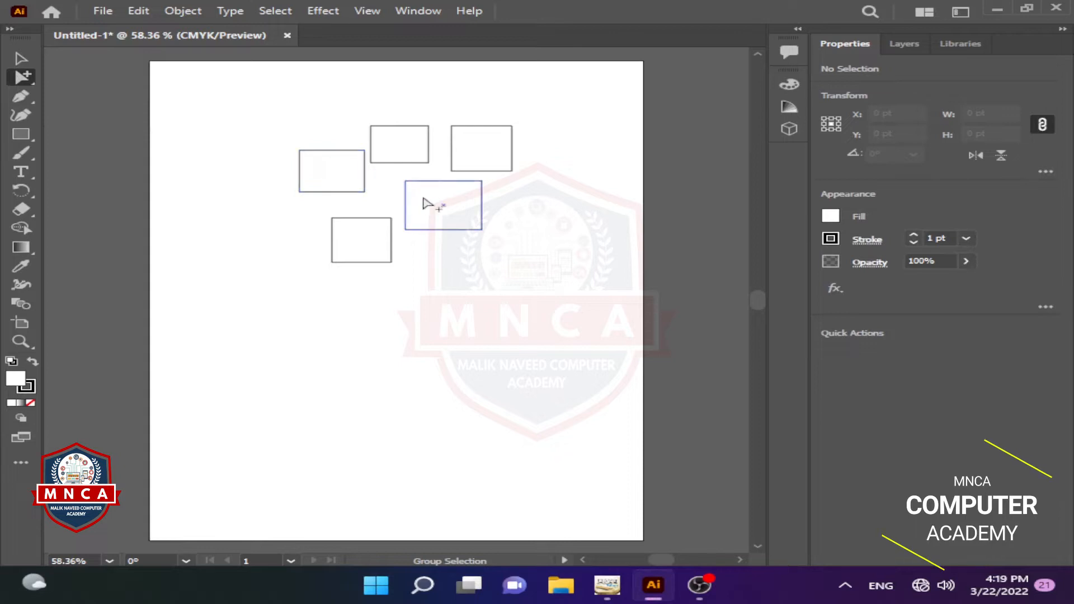
left_click(458, 213)
mouse_move(460, 209)
left_mouse_down()
mouse_move(500, 236)
mouse_move(478, 255)
mouse_move(445, 229)
mouse_move(463, 211)
mouse_move(569, 208)
mouse_move(479, 216)
left_mouse_up()
mouse_move(396, 156)
left_mouse_down()
mouse_move(411, 144)
mouse_move(401, 148)
left_mouse_up()
left_click_drag(321, 178, 334, 194)
left_click_drag(359, 231, 373, 232)
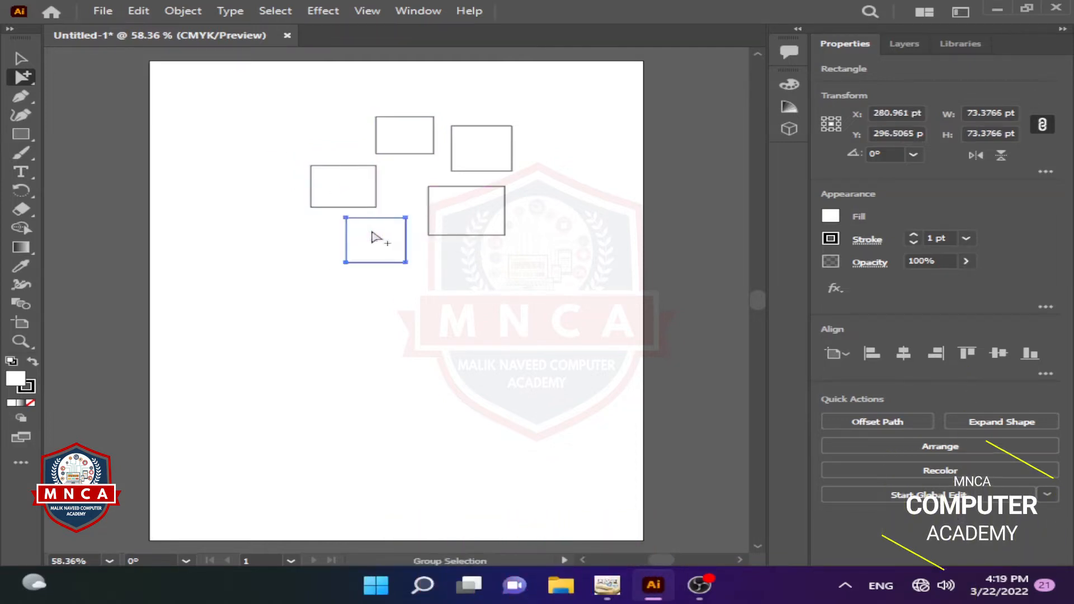
- Select the whole group through its upper-right rectangle with the Selection tool, and clear the selection
left_click(31, 54)
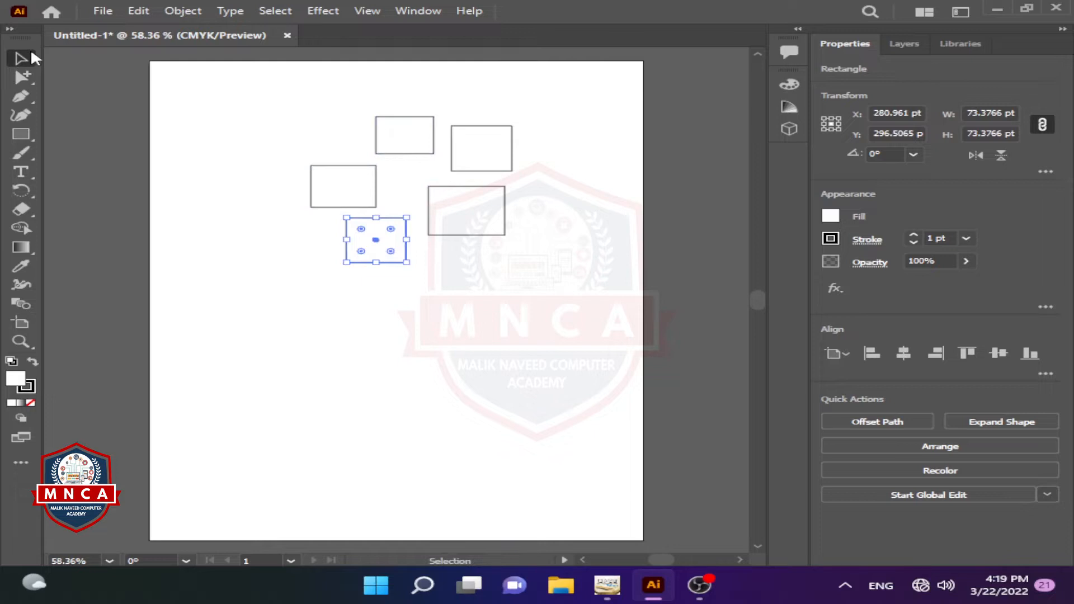
left_click(255, 112)
left_click(482, 150)
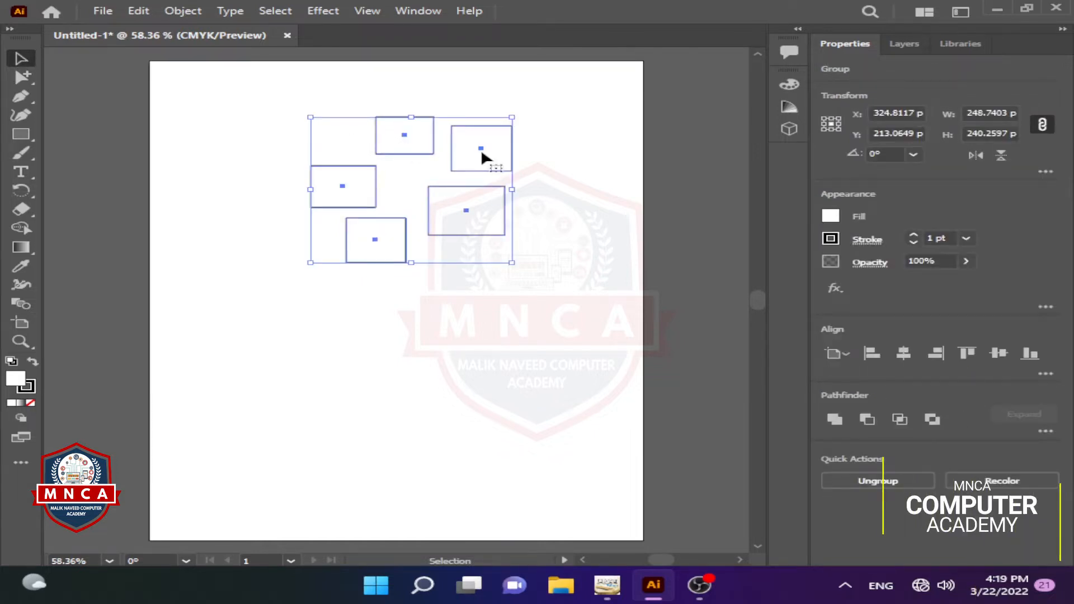
left_click(236, 230)
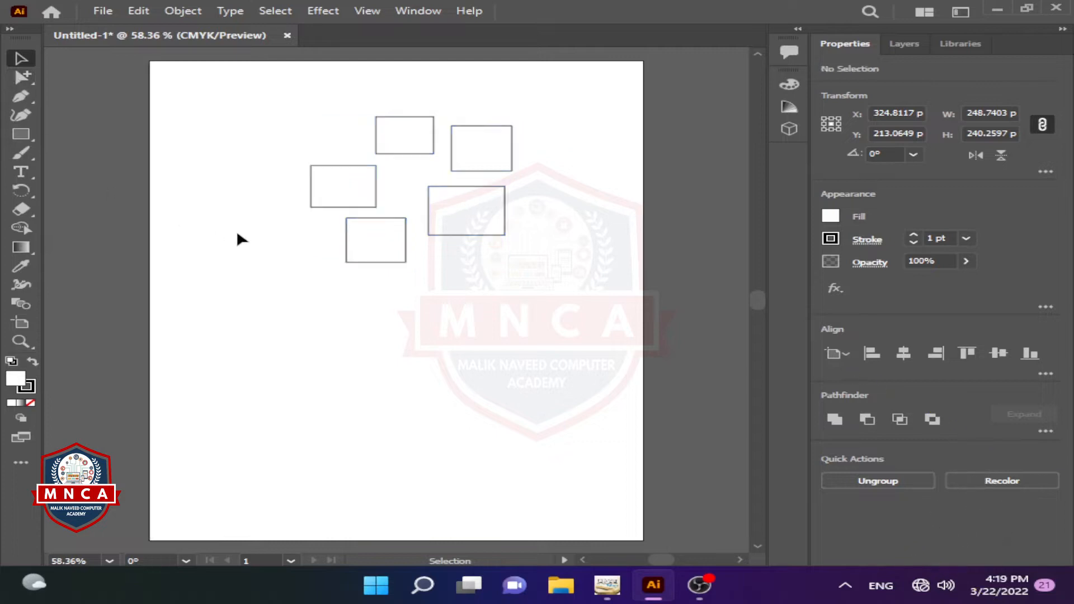
- Move only the large lower-right rectangle slightly down and right with the Group Selection tool, and extend the selection from it to its whole group
left_click(26, 80)
left_click(92, 98)
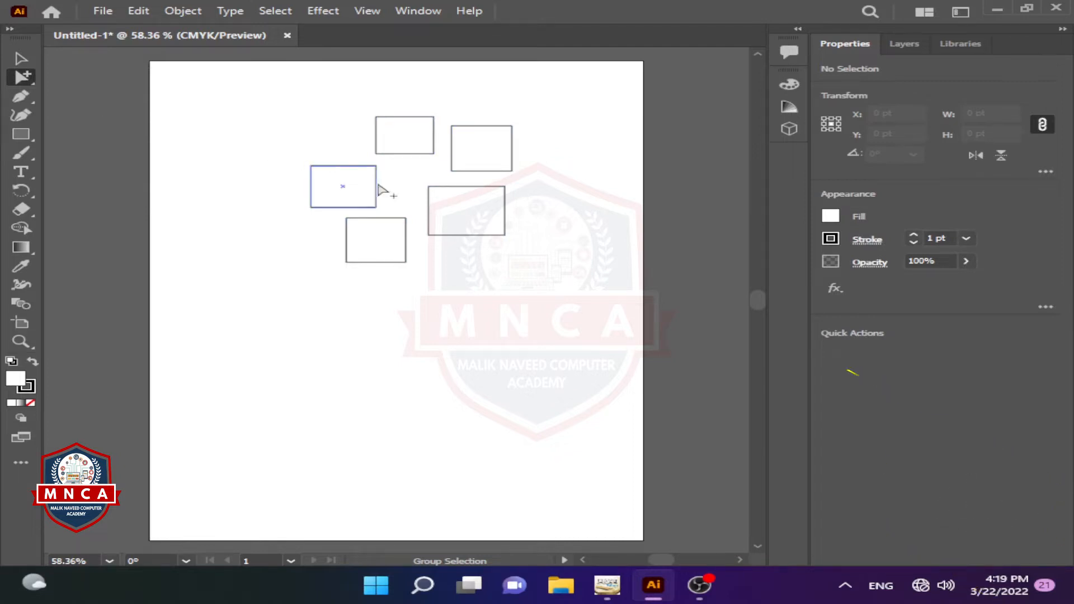
left_click(480, 230)
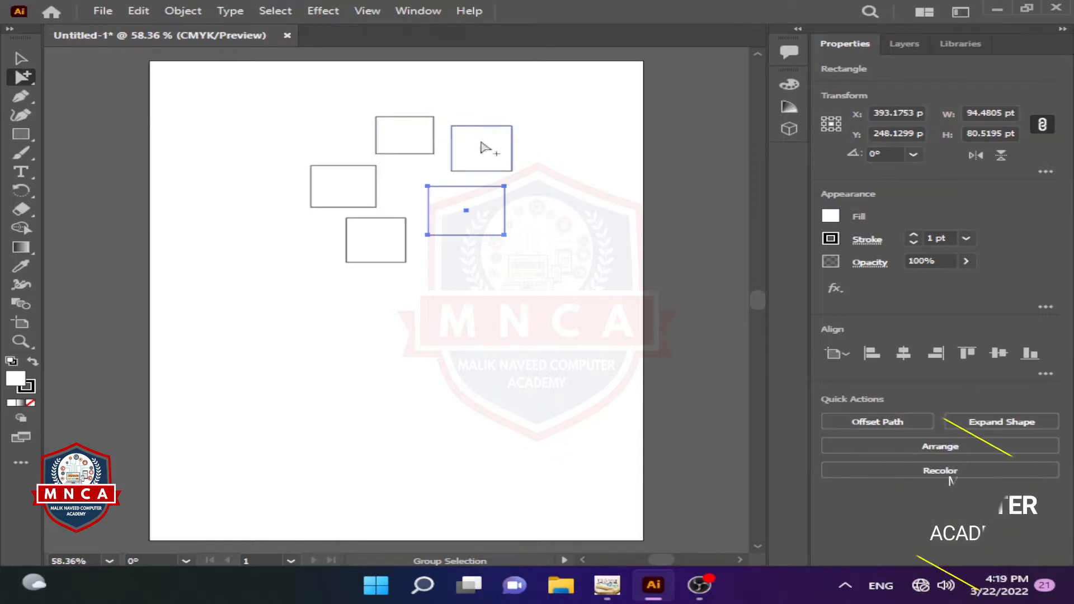
mouse_move(456, 228)
left_mouse_down()
mouse_move(477, 247)
mouse_move(463, 239)
left_mouse_up()
left_click(490, 370)
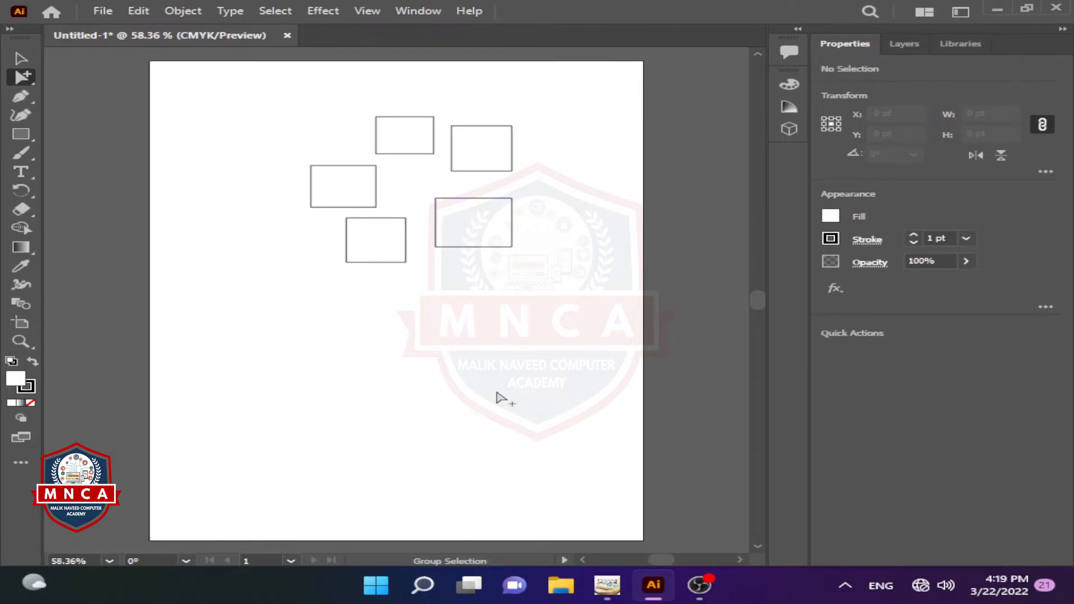
left_click(474, 239)
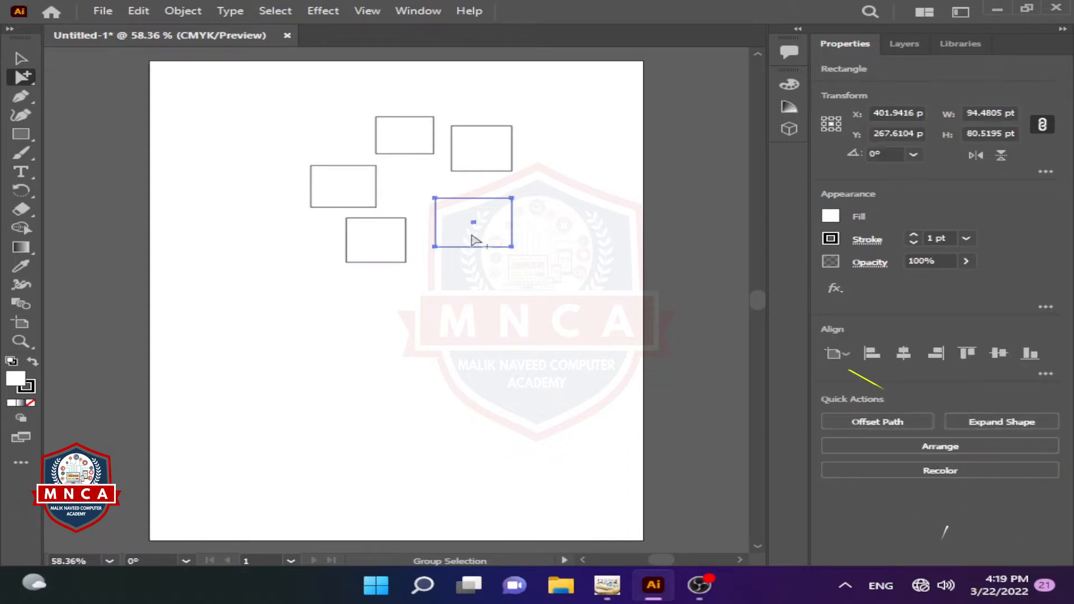
left_click(474, 240)
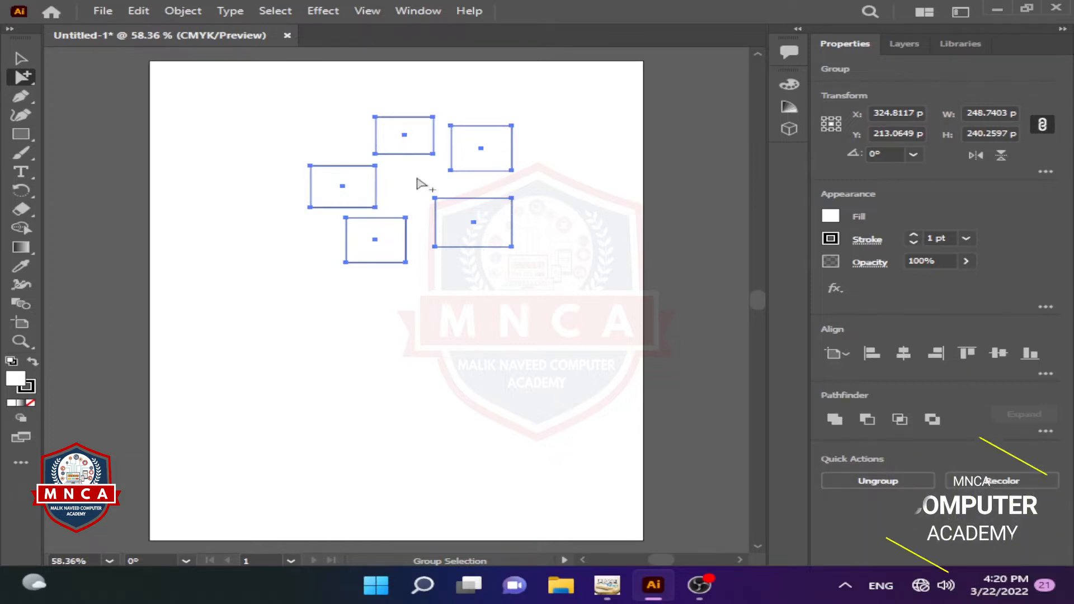
- Switch to the InPage notes and highlight the end of the sentence about temporarily activating the Group Selection tool with Ctrl
left_click(605, 590)
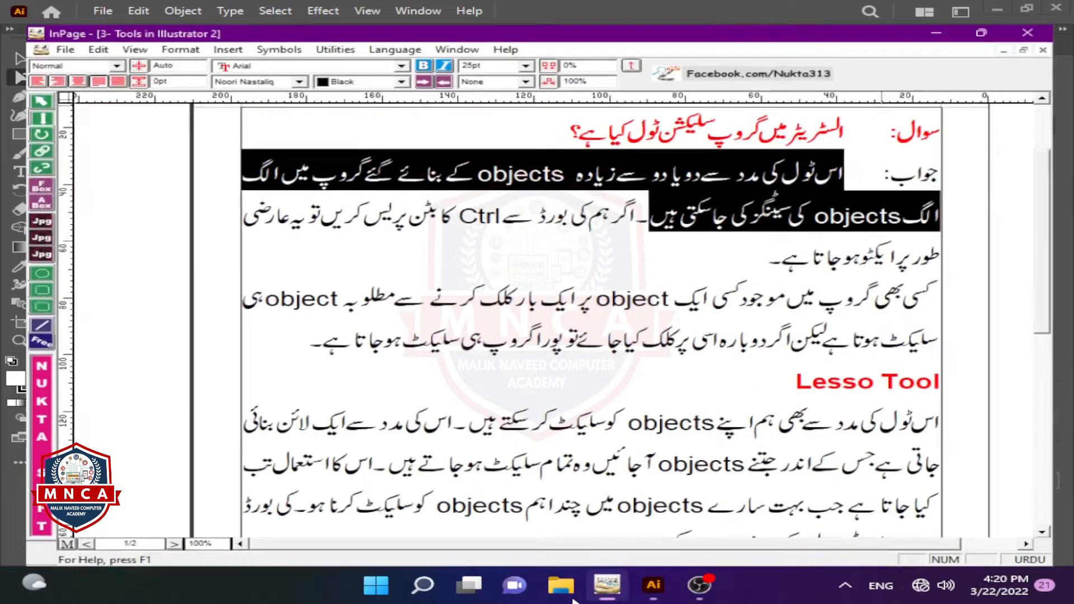
left_click(640, 201)
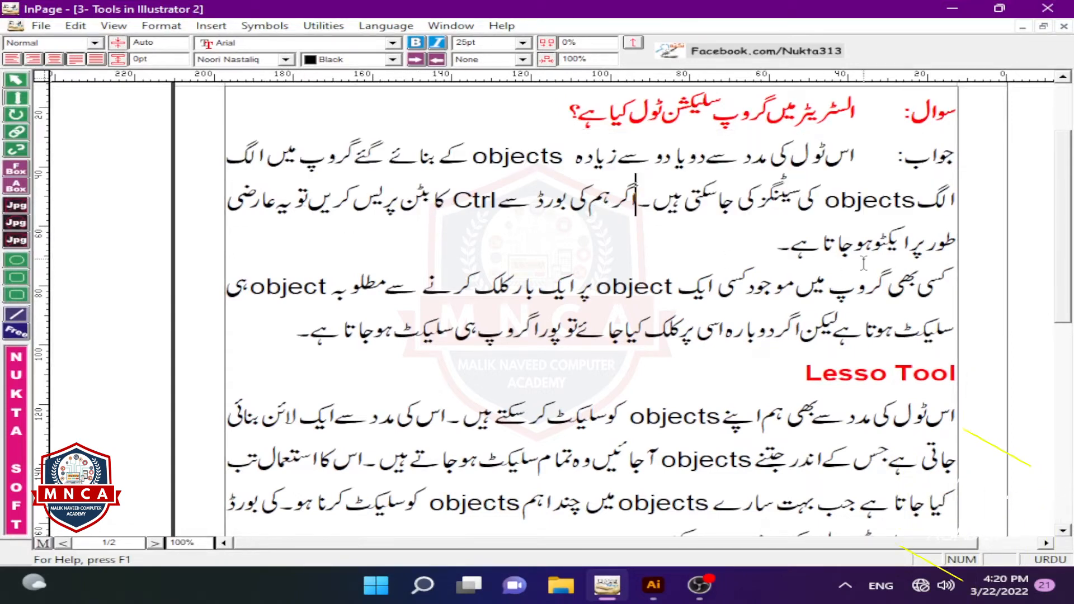
left_click_drag(783, 258, 981, 245)
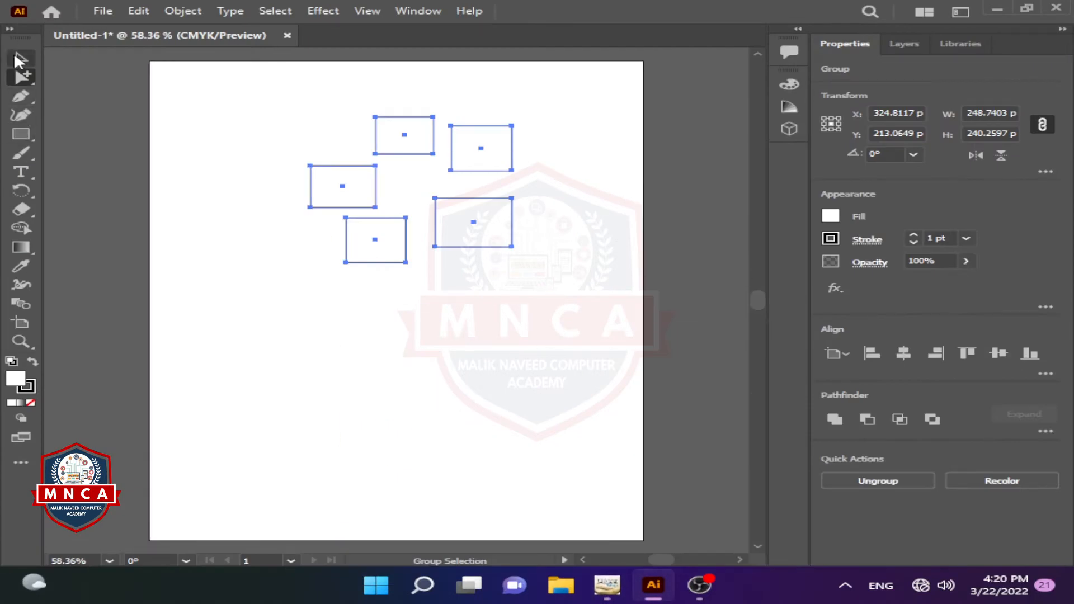
- Return to Illustrator, select the group through its large rectangle with the Selection tool, and deselect it
left_click(19, 60)
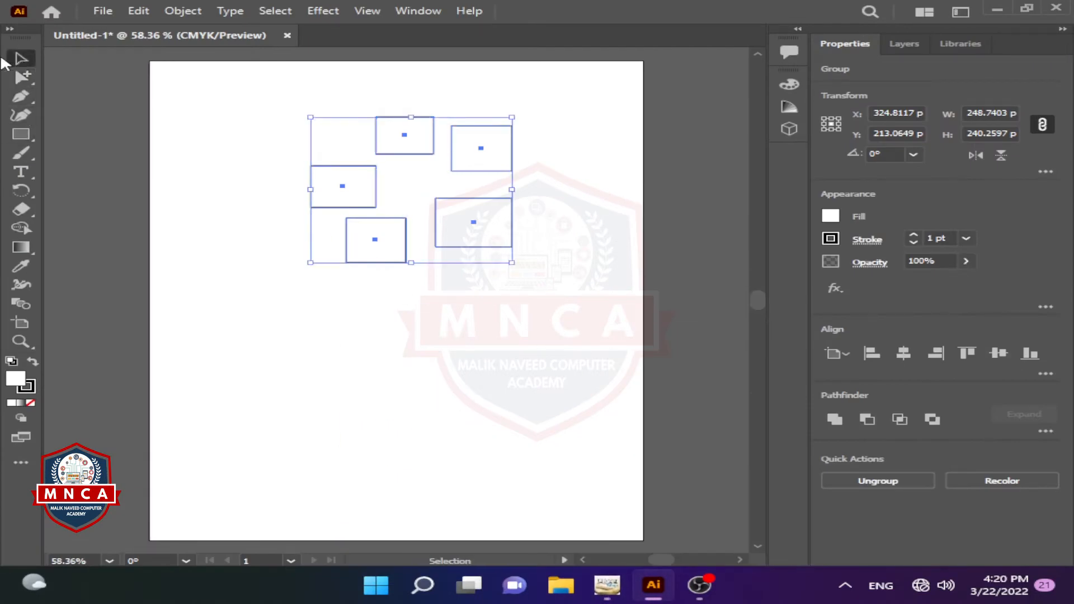
left_click(263, 222)
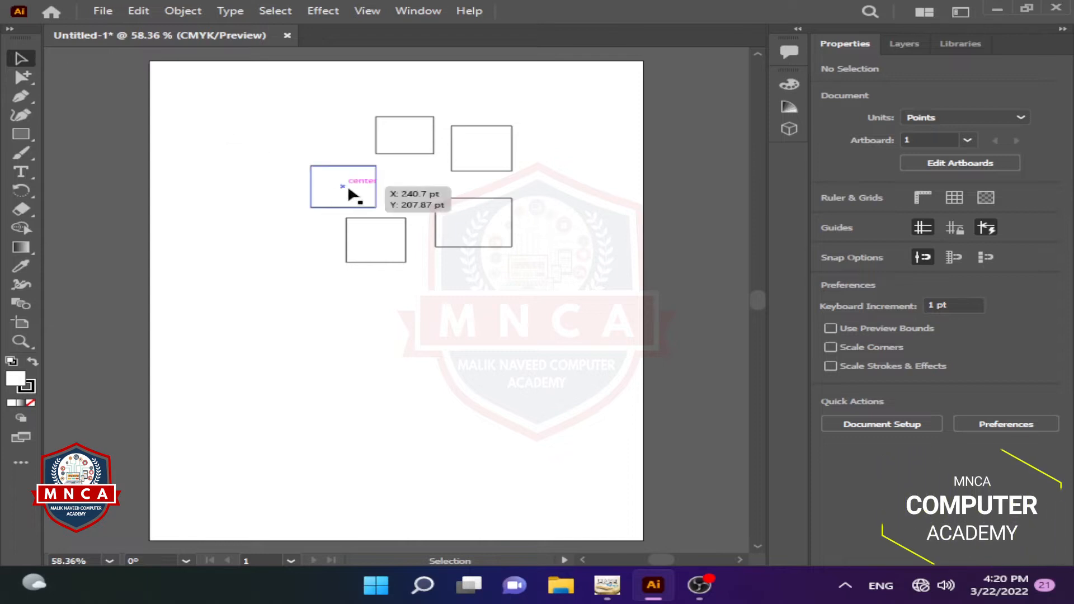
left_click(481, 239)
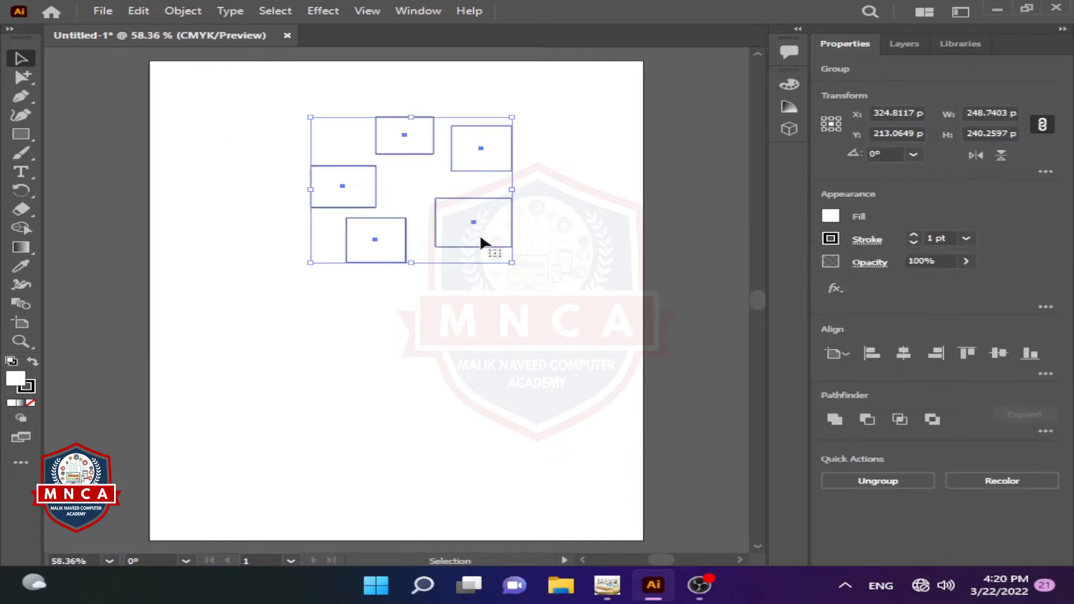
left_click(547, 207)
- Select only the large lower-right rectangle within the group, move it down, round its corners and deselect it
left_click(499, 229)
left_click(560, 233)
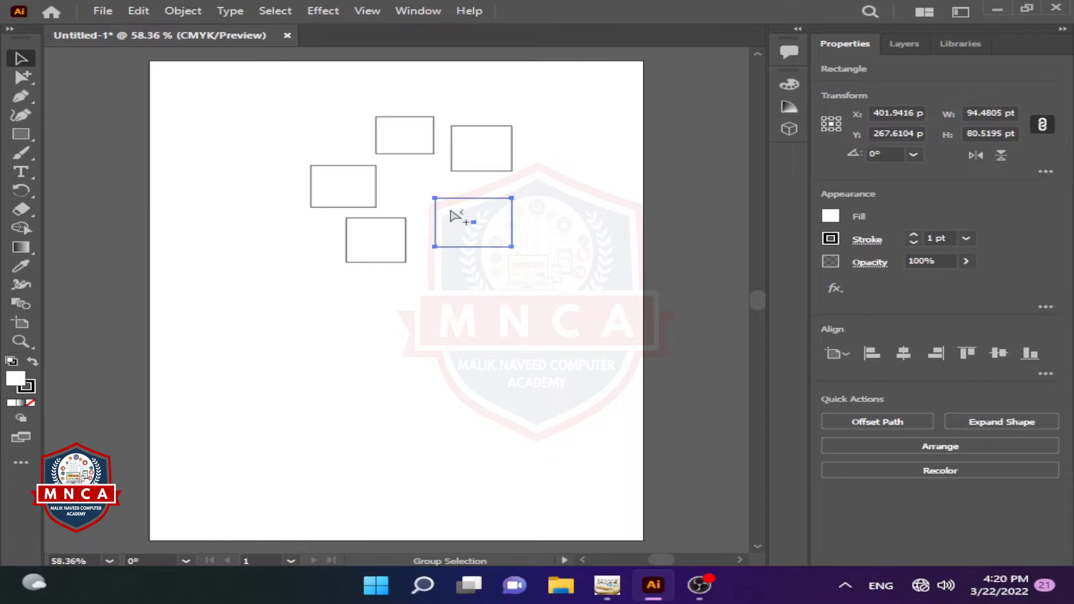
mouse_move(466, 210)
left_mouse_down()
mouse_move(484, 210)
mouse_move(500, 243)
mouse_move(469, 198)
left_mouse_up()
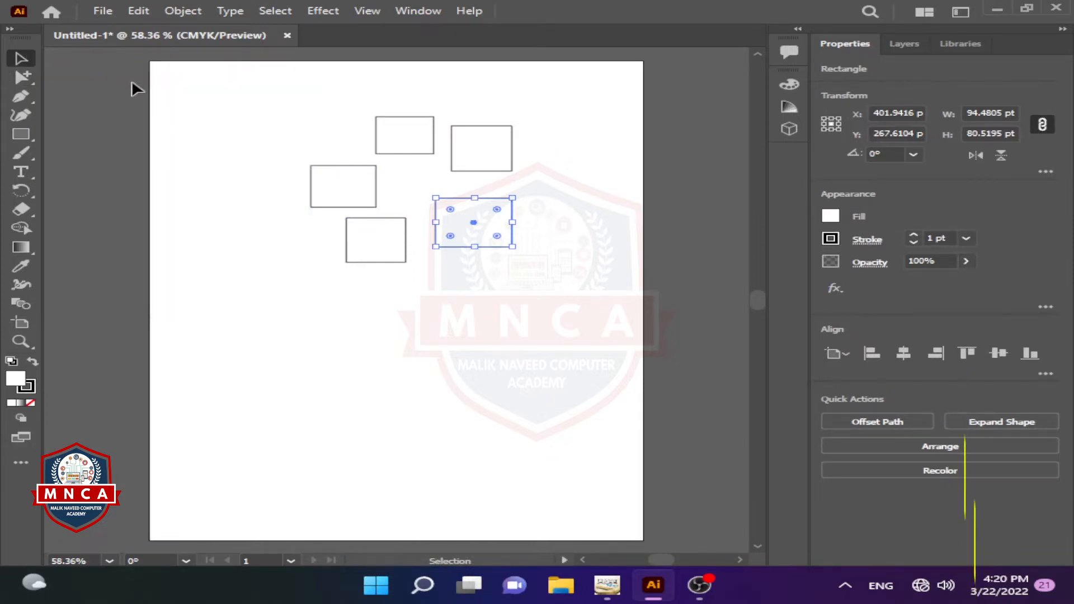
left_click_drag(470, 211, 489, 232)
left_click(382, 334)
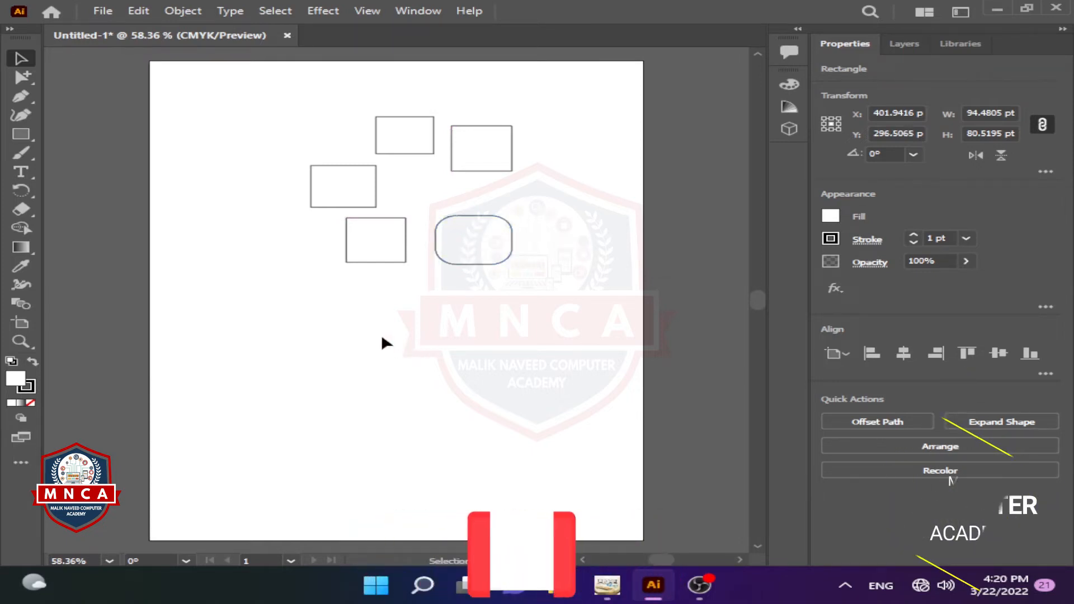
- Move the entire group a little to the left, deselect it and choose the Group Selection tool
left_click_drag(405, 146, 375, 144)
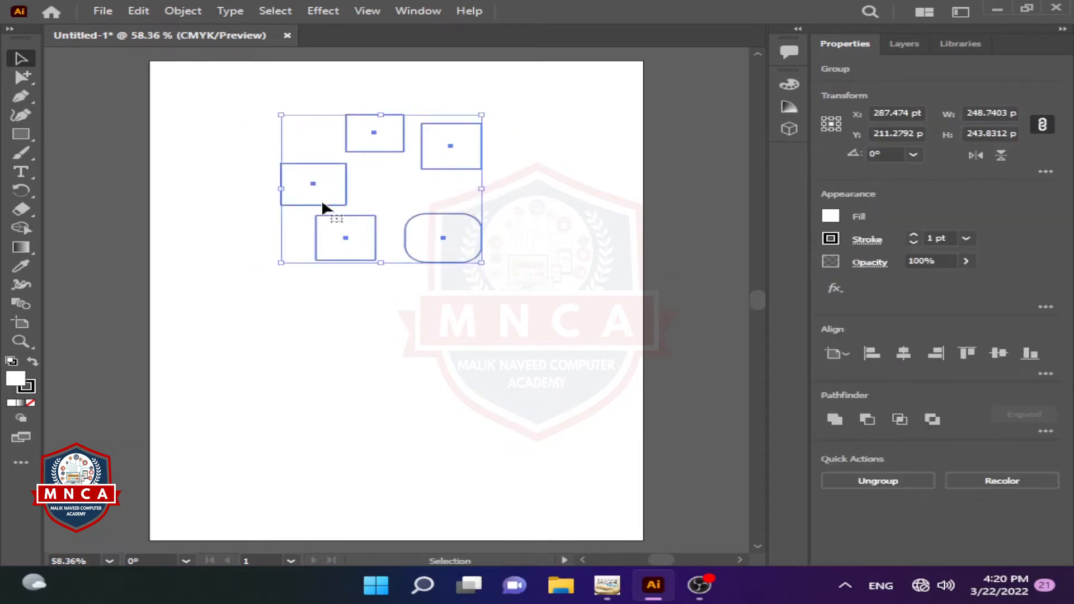
left_click(408, 336)
left_click_drag(22, 76, 132, 101)
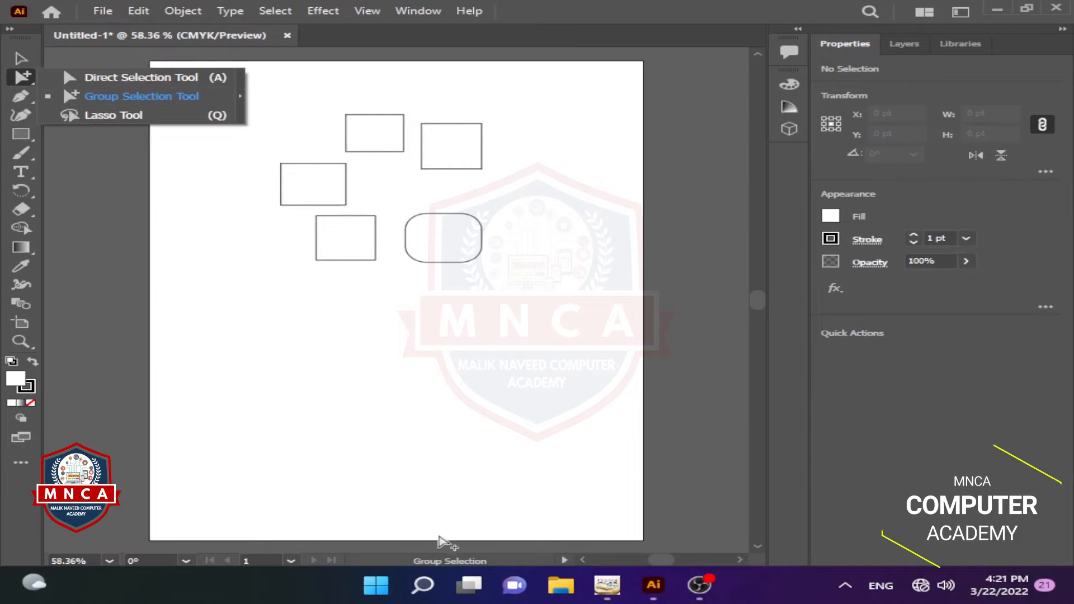
- Switch to the InPage notes, read the paragraph on selecting one object or its whole group by repeated clicking, and return to Illustrator
left_click(603, 588)
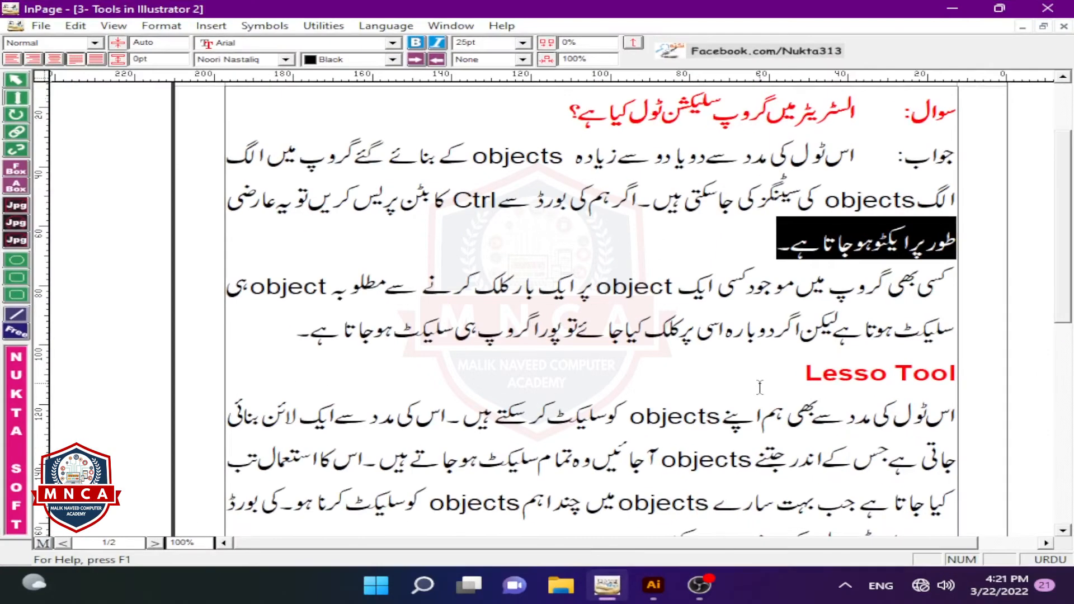
left_click(915, 282)
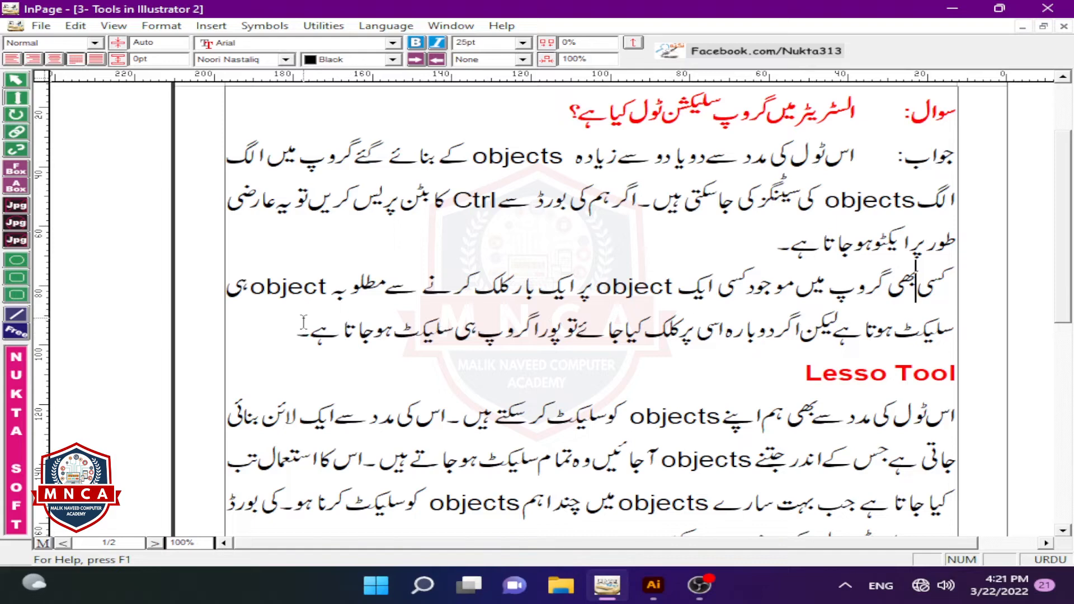
key("alt+Tab")
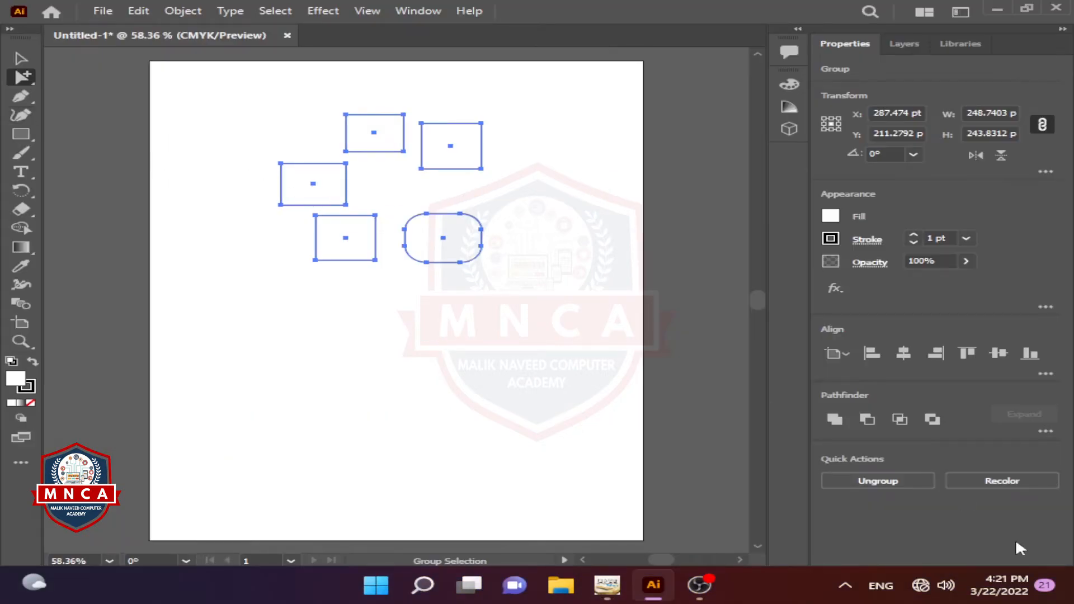
- Ungroup the five shapes and regroup the lower square and the rounded rectangle, moved down, as a separate pair
left_click(896, 485)
left_click(351, 374)
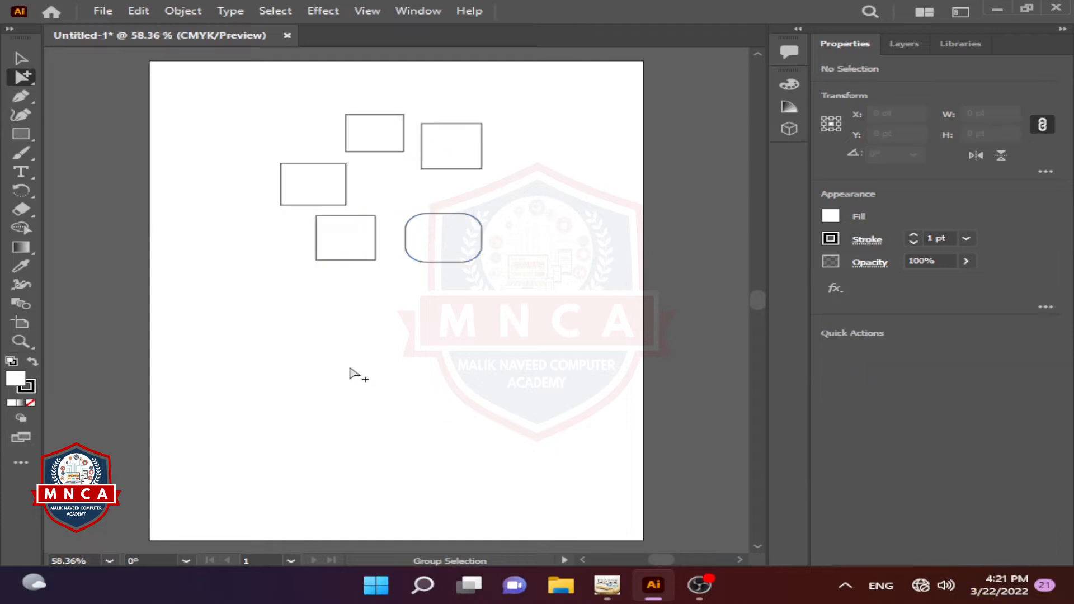
left_click_drag(330, 263, 325, 325)
left_click_drag(435, 240, 427, 299)
left_click_drag(254, 244, 297, 284)
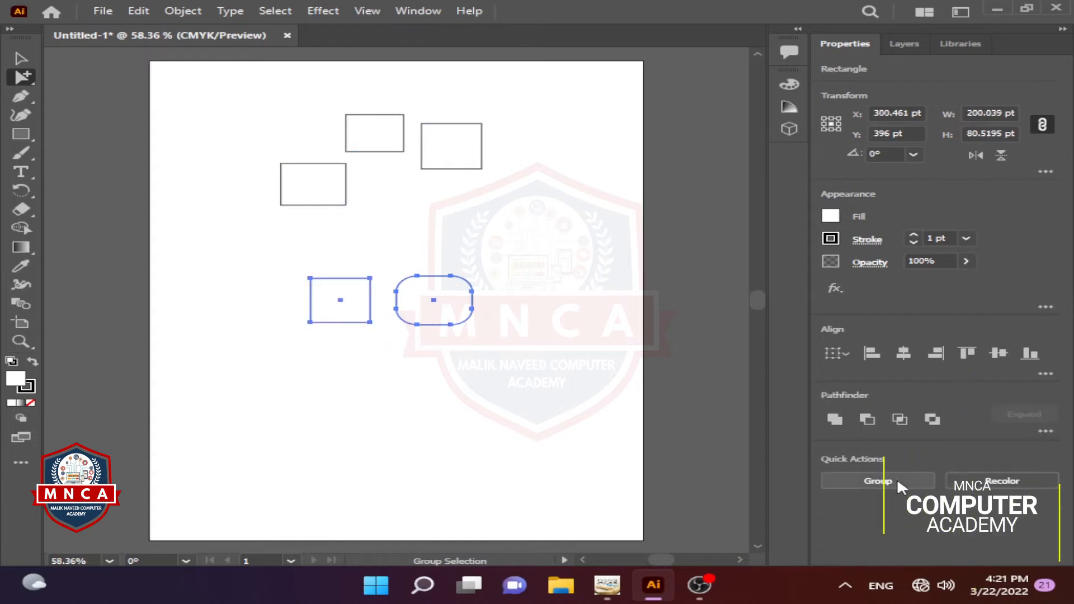
left_click(898, 477)
- Move the three remaining rectangles down above the lower pair and group them
left_click_drag(316, 182, 339, 237)
left_click_drag(453, 161, 429, 255)
left_click_drag(384, 144, 386, 205)
mouse_move(257, 132)
left_mouse_down()
mouse_move(395, 259)
mouse_move(486, 280)
left_mouse_up()
left_click(892, 483)
- Move only the rounded rectangle slightly down and right within its pair using the Group Selection tool
left_click(518, 463)
mouse_move(413, 314)
left_mouse_down()
mouse_move(415, 330)
mouse_move(415, 296)
left_mouse_up()
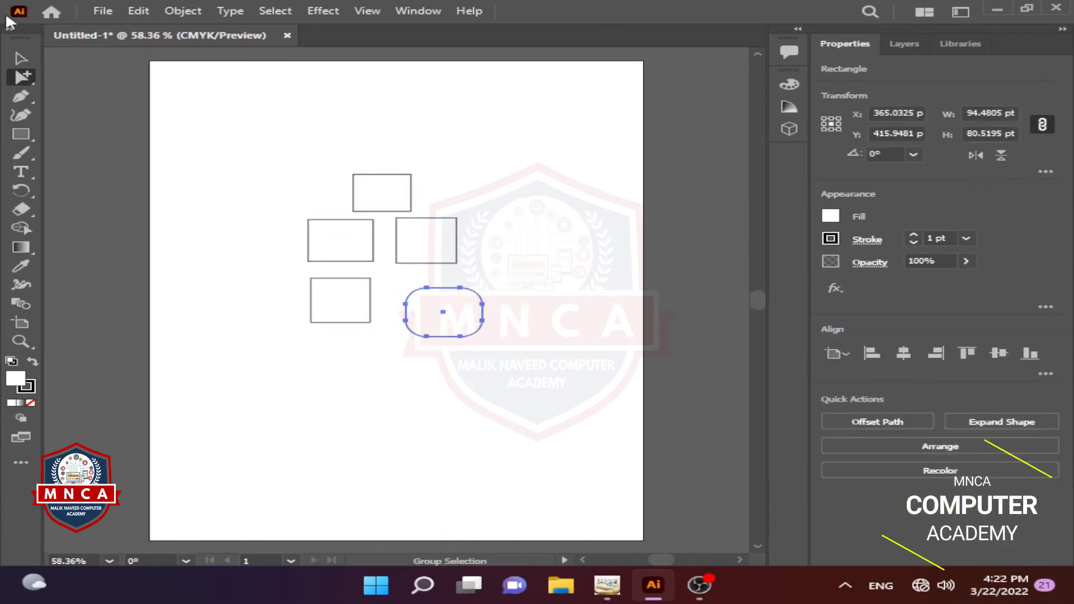
- Move the lower pair and the upper three-rectangle group slightly as separate units with the Selection tool, and select both groups
left_click(20, 58)
left_click(243, 419)
mouse_move(420, 324)
left_mouse_down()
mouse_move(414, 349)
mouse_move(411, 333)
left_mouse_up()
mouse_move(418, 240)
left_mouse_down()
mouse_move(419, 226)
mouse_move(415, 249)
left_mouse_up()
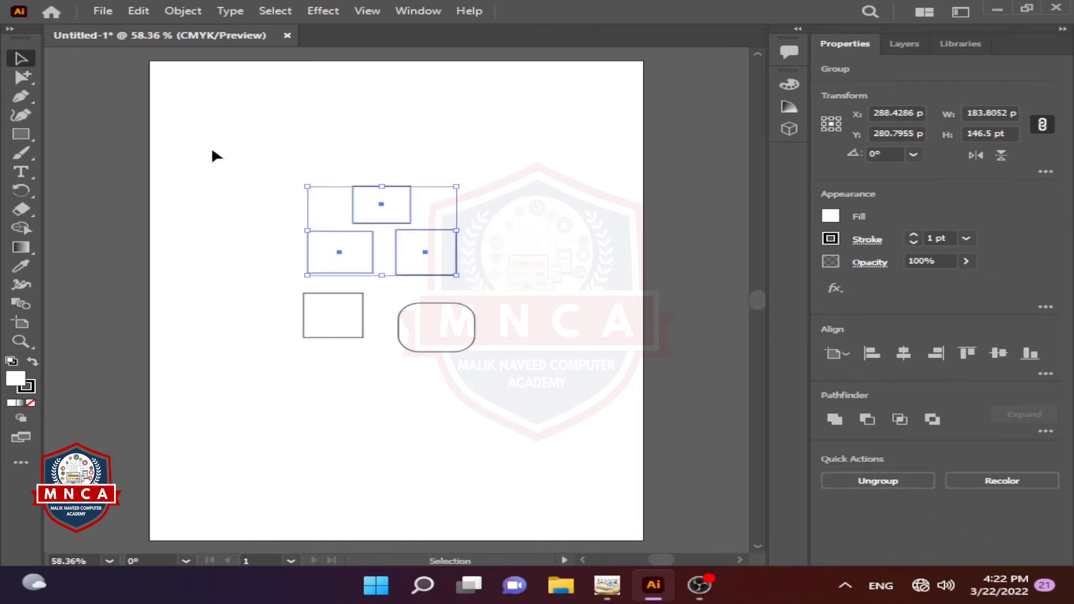
left_click_drag(563, 380, 563, 380)
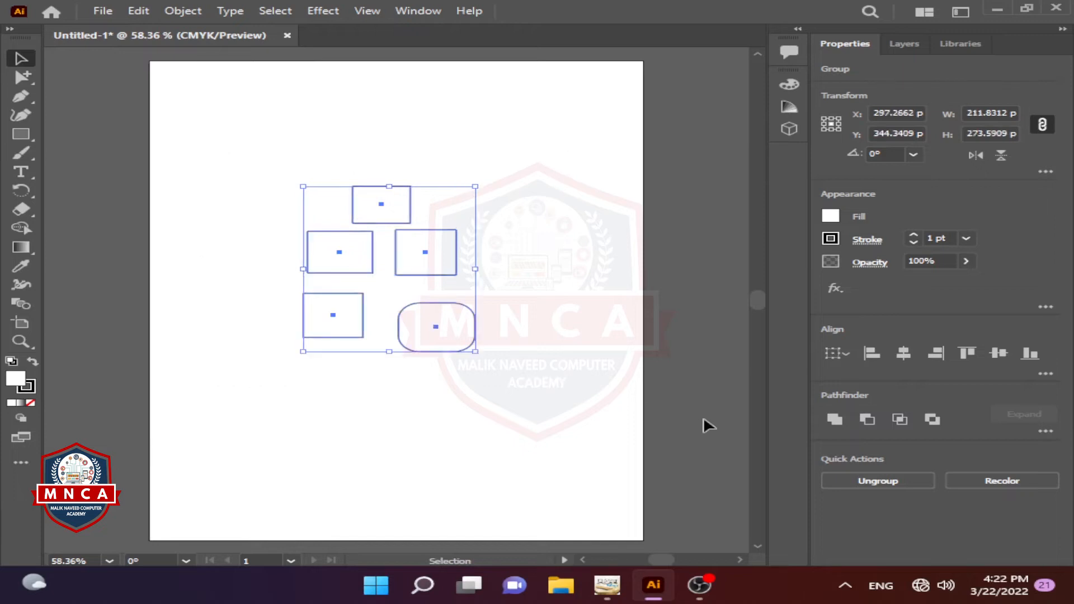
- Select the lower square with the Group Selection tool and extend the selection to its pair and to the full nested group
left_click(335, 300)
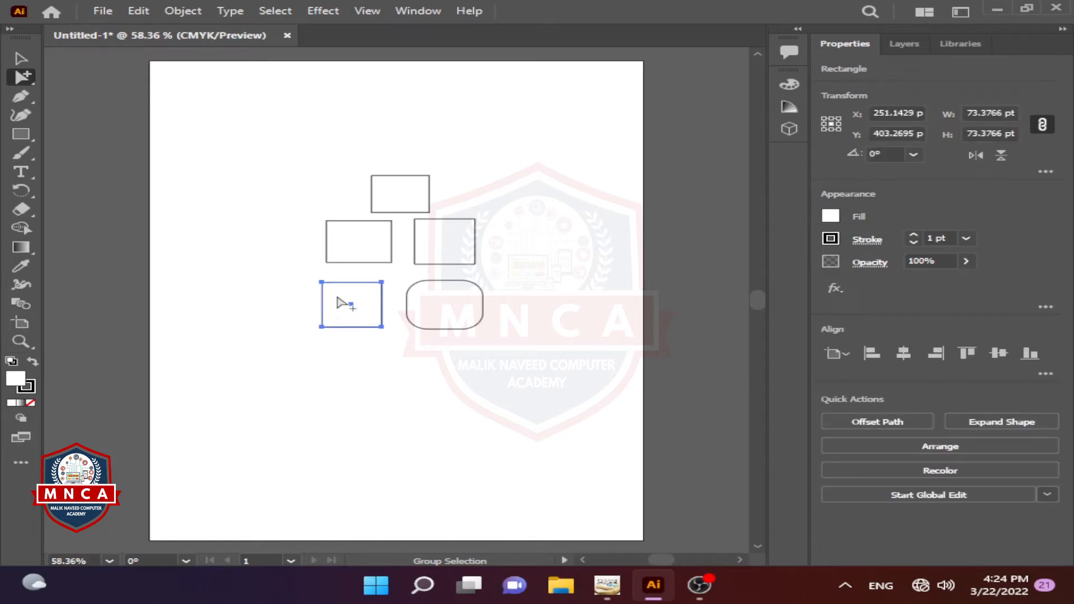
left_click(342, 303)
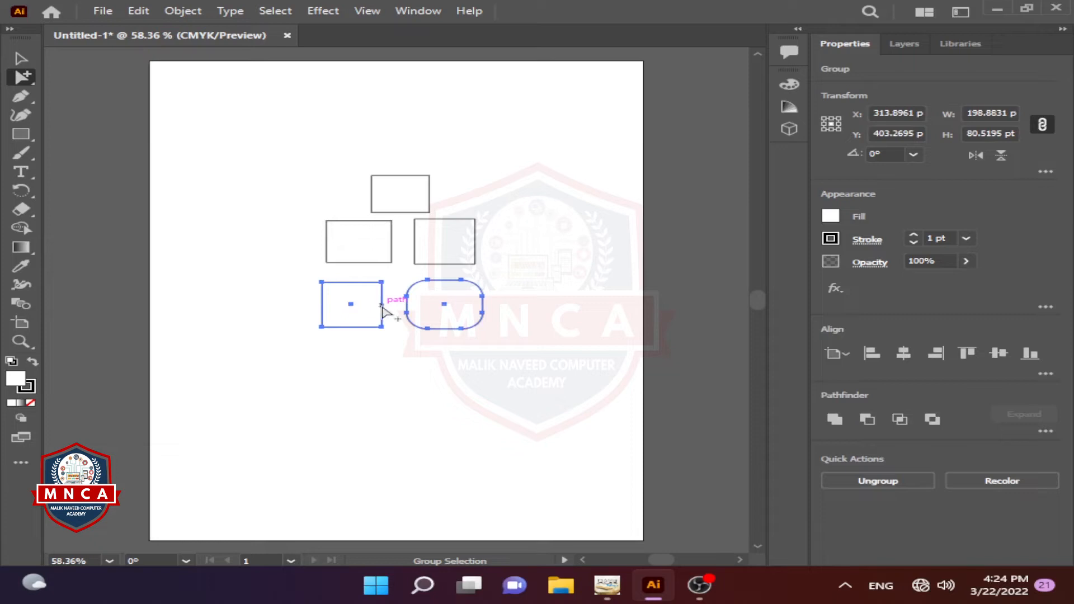
left_click(345, 293)
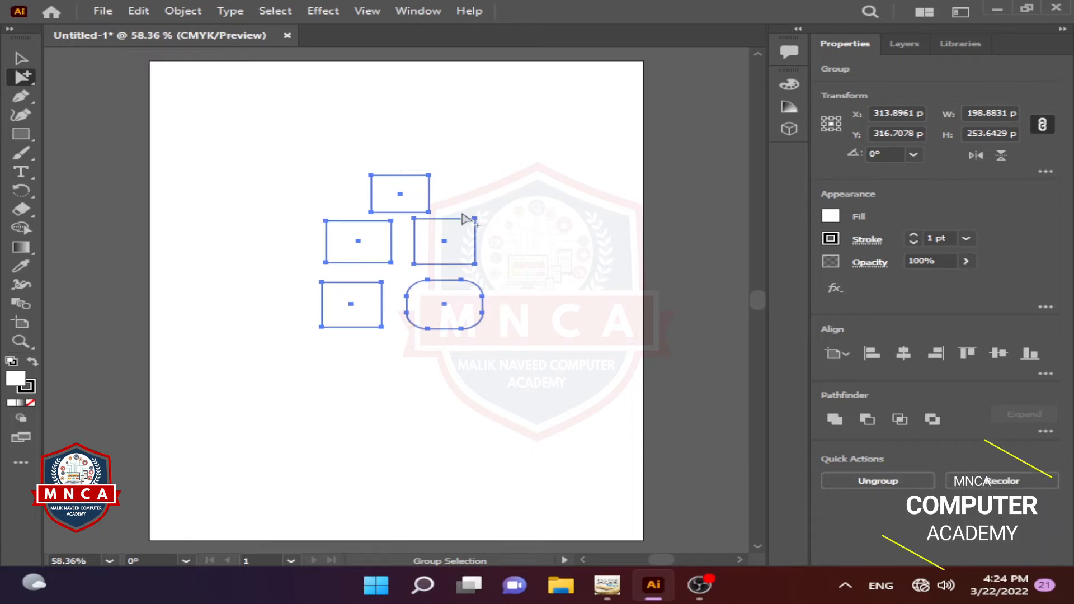
left_click(414, 361)
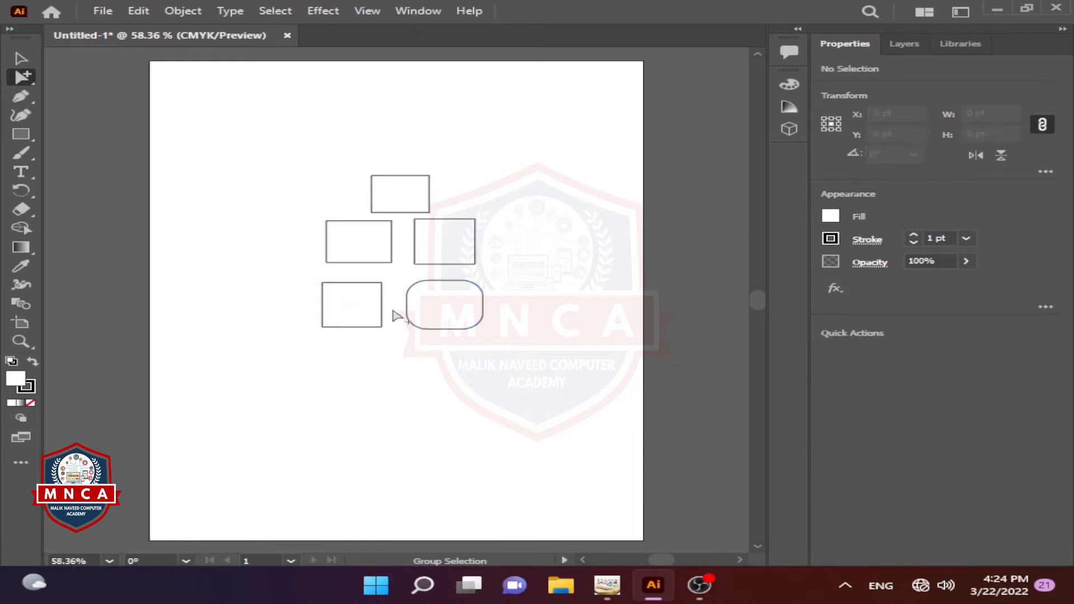
right_click(23, 84)
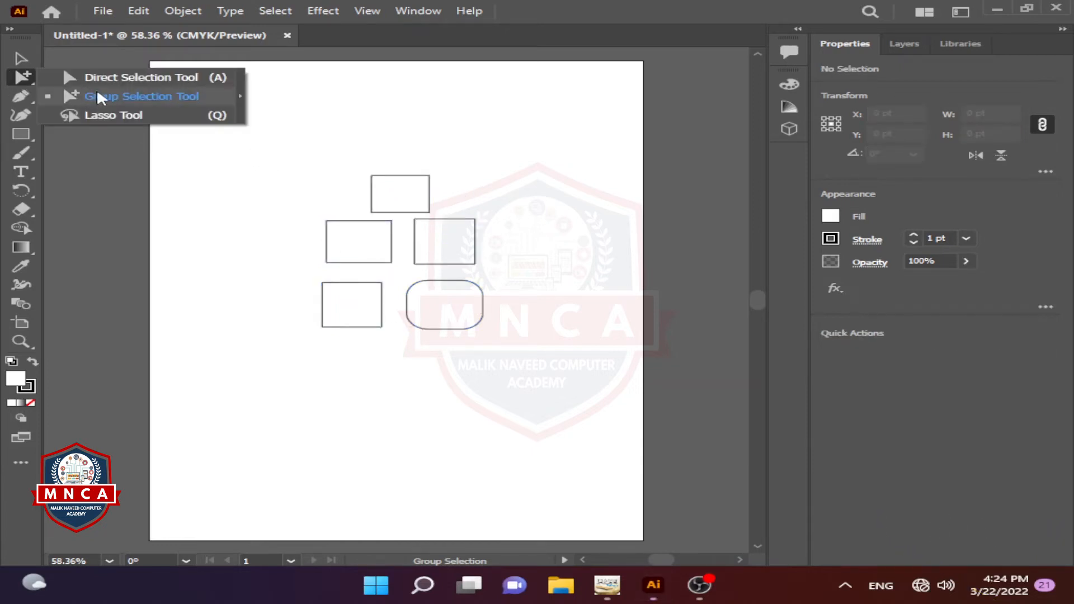
left_click(295, 160)
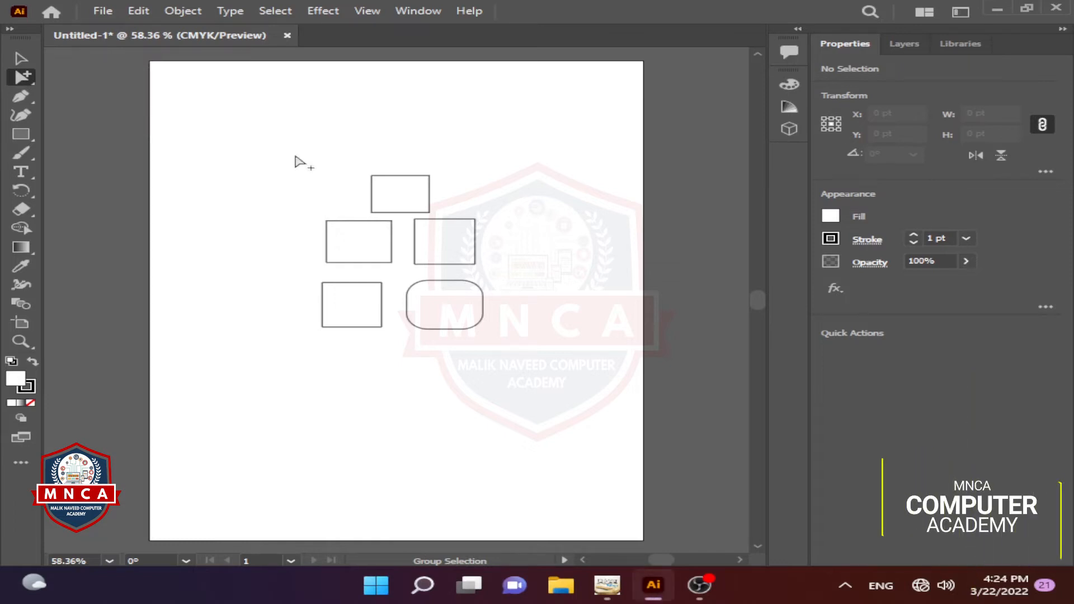
right_click(27, 83)
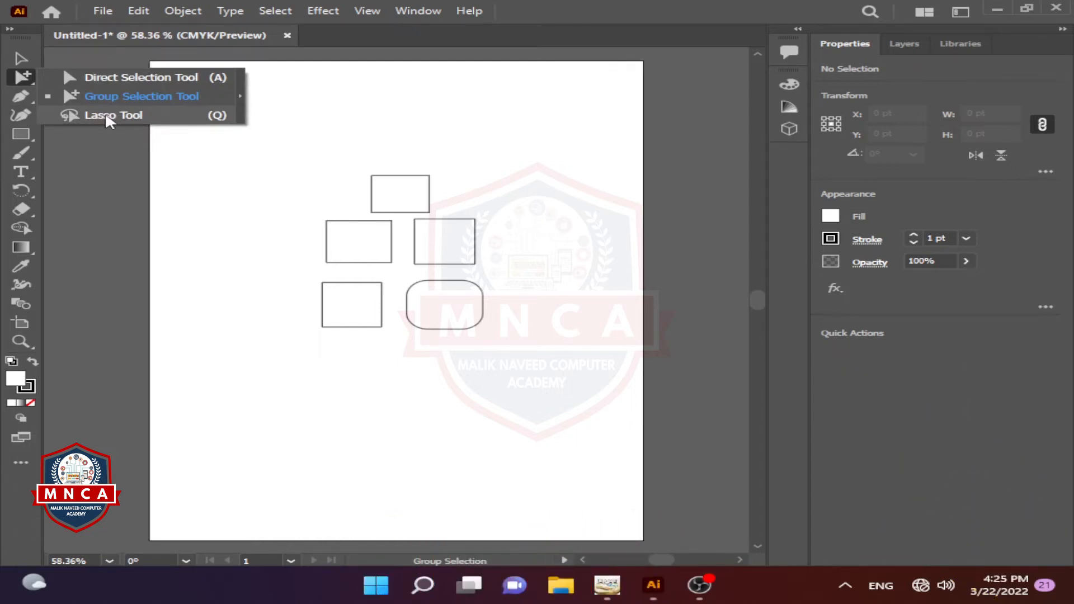
- Ungroup the nested group and delete all the shapes from the artboard
key("v")
left_click(344, 249)
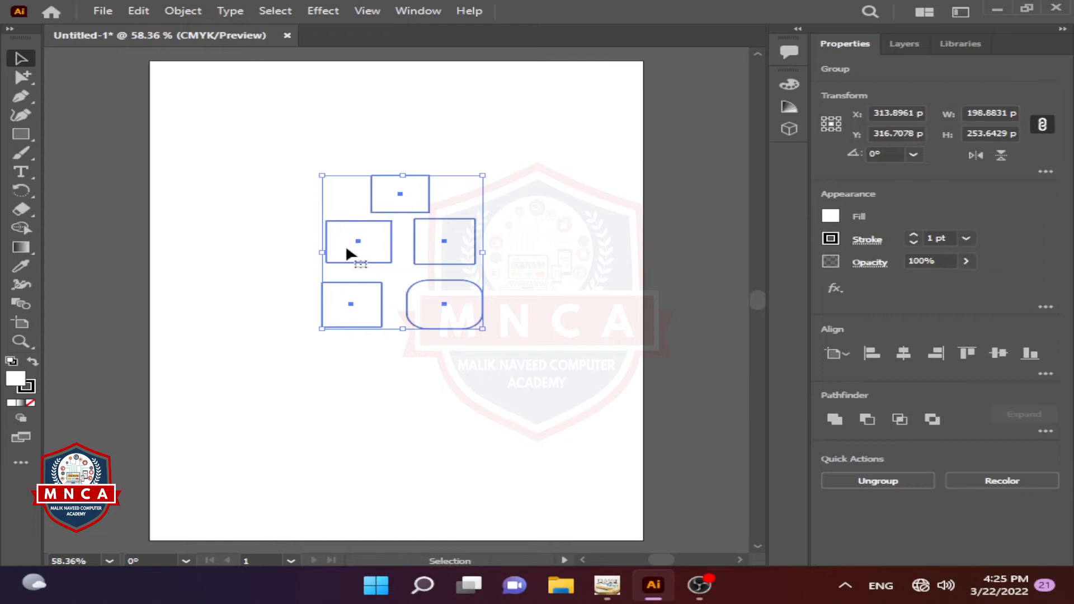
left_click(857, 481)
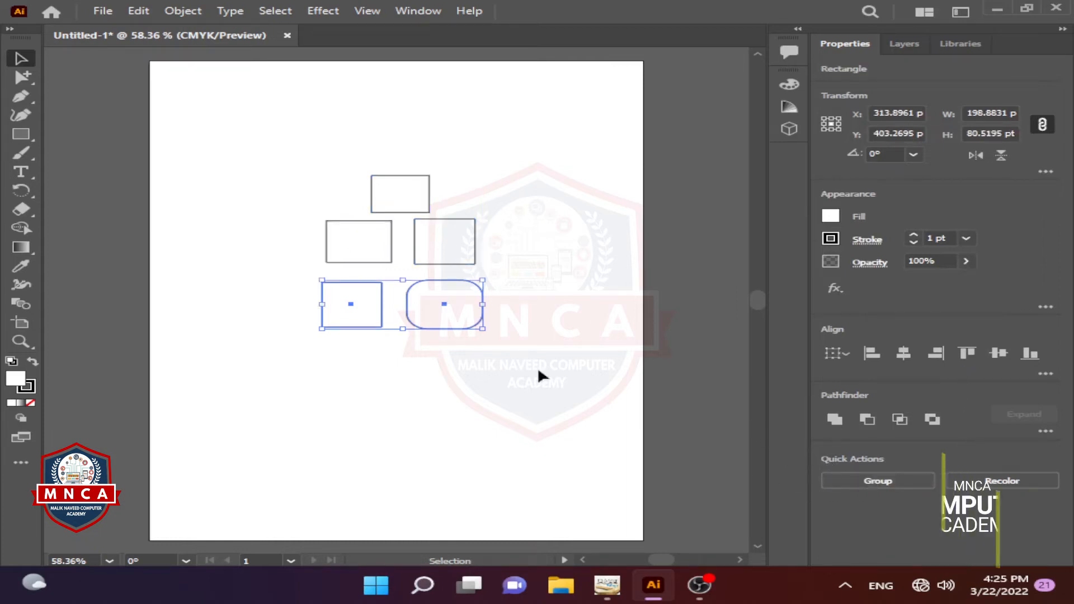
key("ctrl+a")
key("Delete")
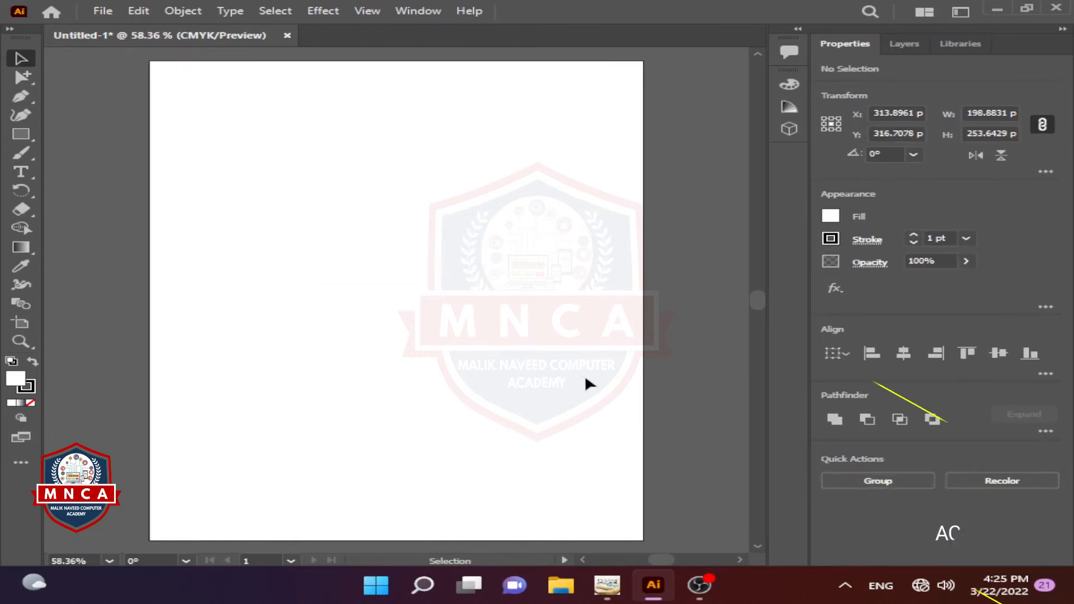
- Draw twelve separate rectangles of varied sizes scattered across the upper half of the artboard with the Rectangle tool
left_click(21, 133)
left_click_drag(235, 105, 330, 155)
left_click_drag(366, 96, 455, 164)
mouse_move(274, 179)
left_mouse_down()
mouse_move(330, 220)
mouse_move(401, 218)
left_mouse_up()
left_click_drag(455, 178, 476, 192)
left_click_drag(431, 219, 459, 235)
left_click_drag(426, 171, 454, 192)
left_click_drag(175, 155, 226, 205)
left_click_drag(266, 246, 345, 272)
left_click_drag(403, 247, 426, 287)
left_click_drag(199, 231, 240, 287)
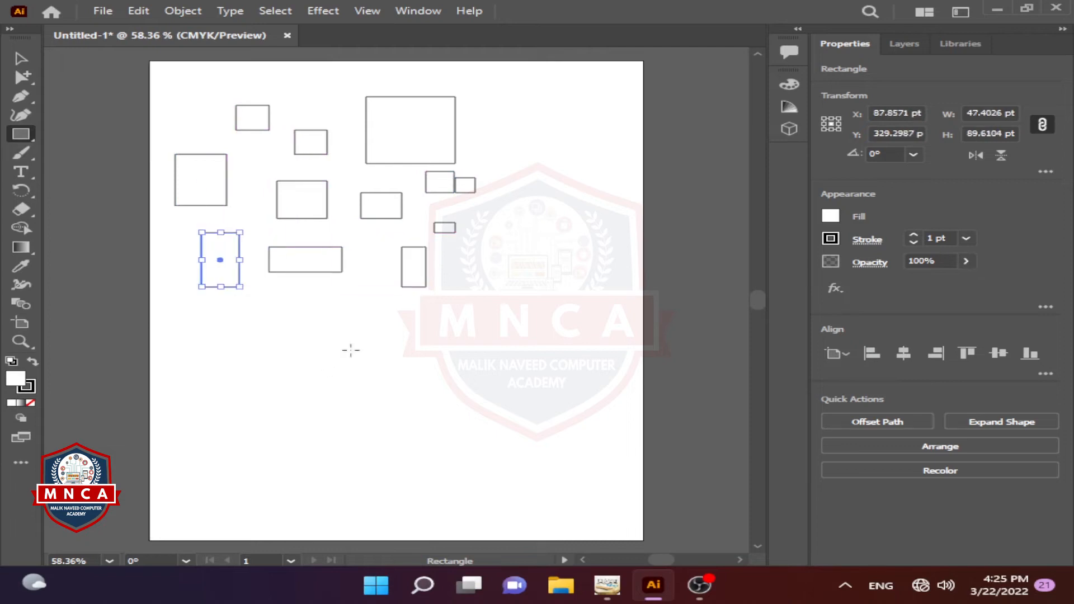
- Add eight more rectangles of varied sizes, including very thin ones, in the gaps, beside and below the existing ones, and deselect
left_click_drag(361, 250, 382, 277)
left_click_drag(445, 254, 550, 287)
left_click_drag(496, 233, 557, 200)
left_click_drag(463, 210, 484, 229)
left_click_drag(578, 247, 580, 290)
mouse_move(448, 330)
left_mouse_down()
mouse_move(307, 336)
mouse_move(348, 338)
left_mouse_up()
left_click_drag(301, 313, 381, 284)
left_click_drag(236, 304, 282, 345)
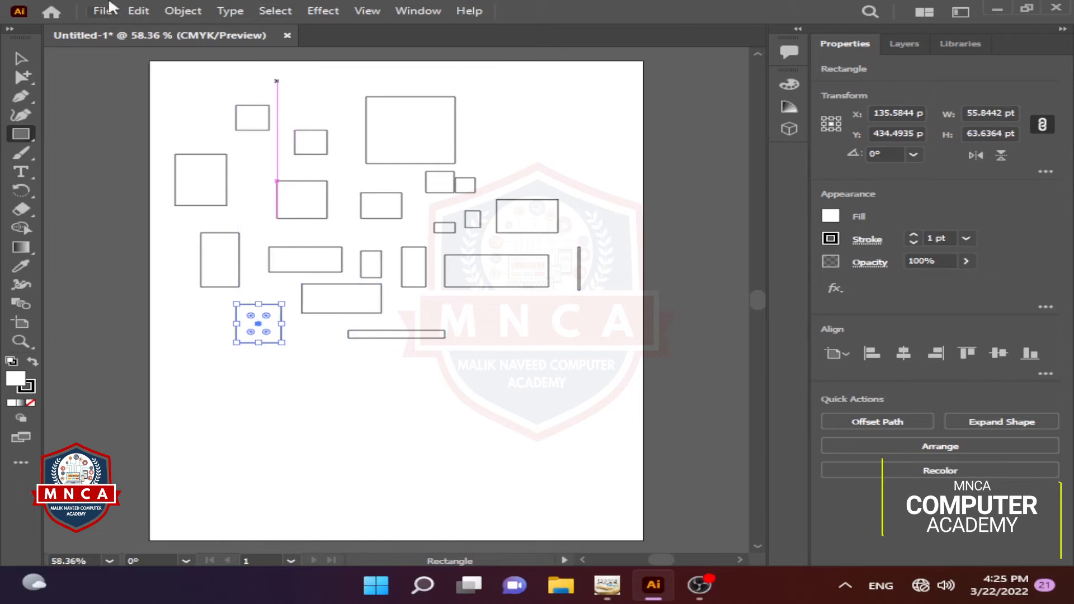
left_click(16, 59)
left_click(540, 335)
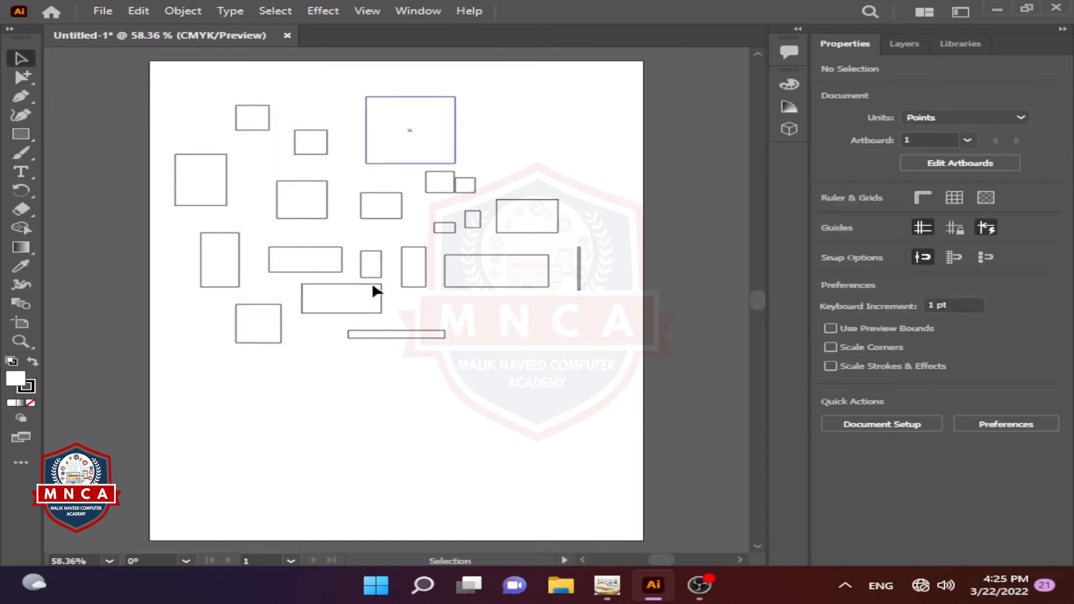
- Switch to the InPage notes, highlight the Lesso Tool heading and its first sentence for reading, and return to Illustrator
left_click(608, 593)
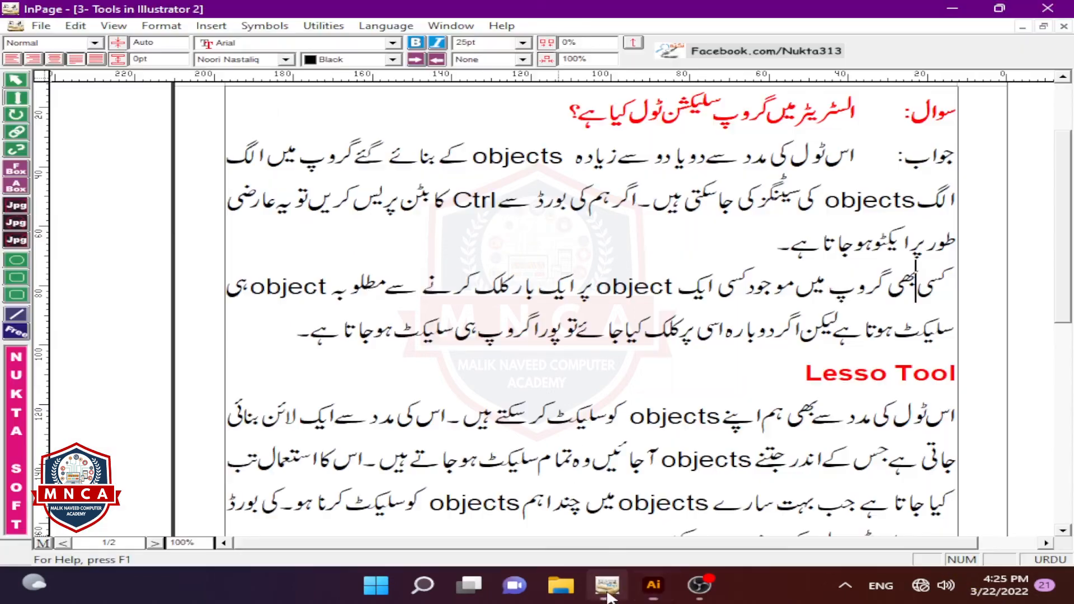
left_click_drag(1067, 233, 1067, 304)
left_click_drag(758, 211, 827, 228)
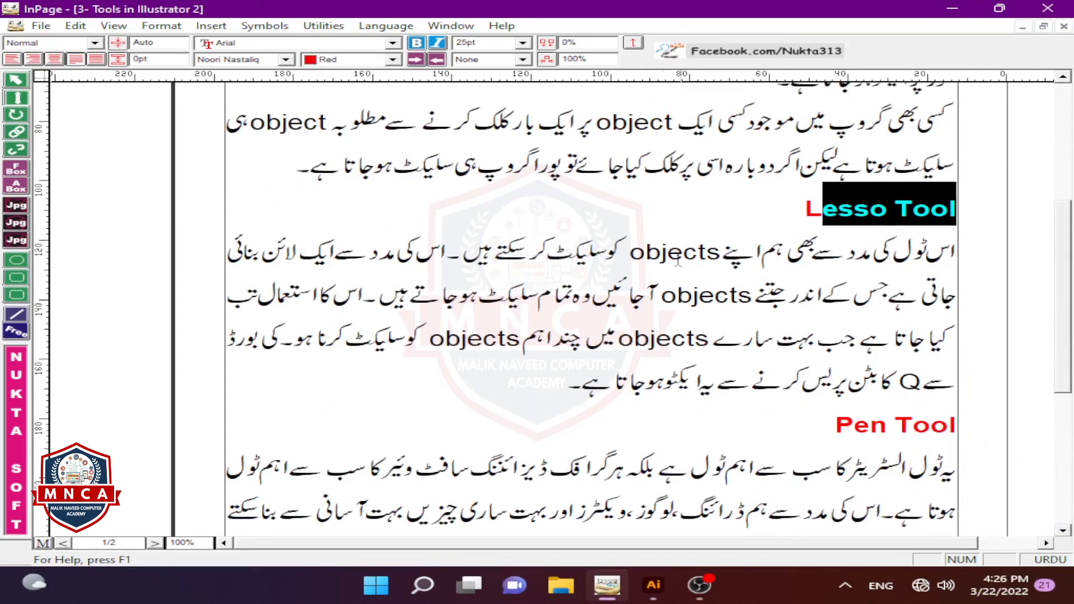
left_click_drag(459, 257, 957, 253)
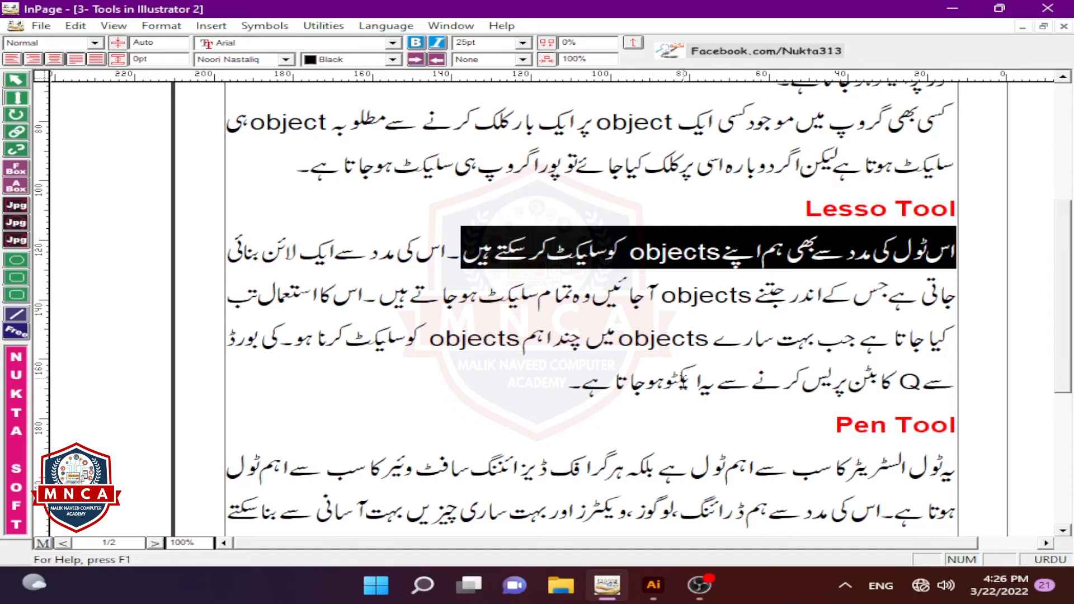
left_click(960, 8)
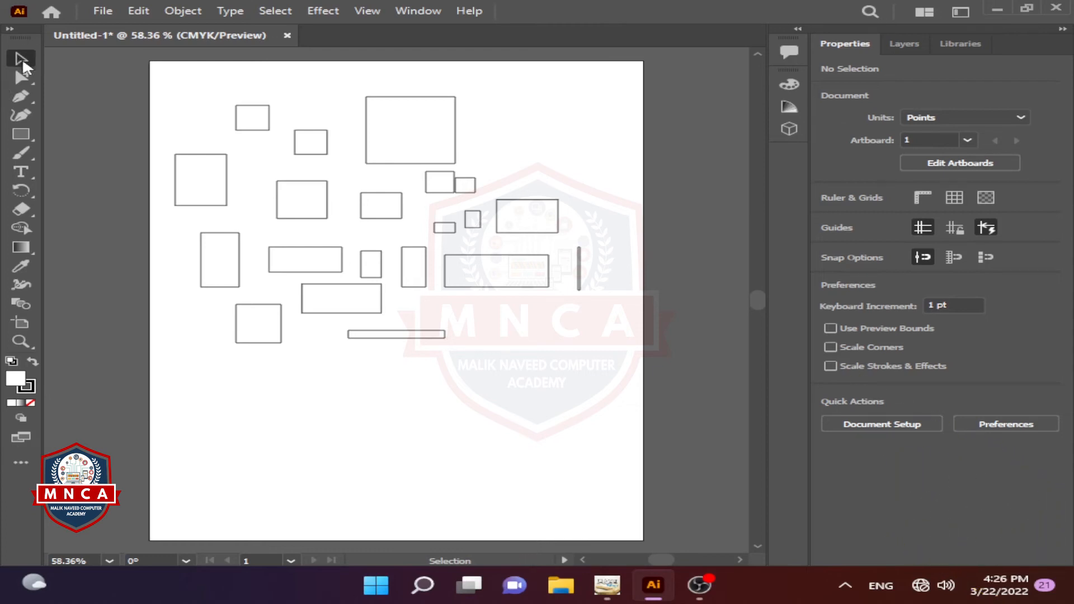
- Activate the Lasso tool and look at its entry among the related selection tools
key("q")
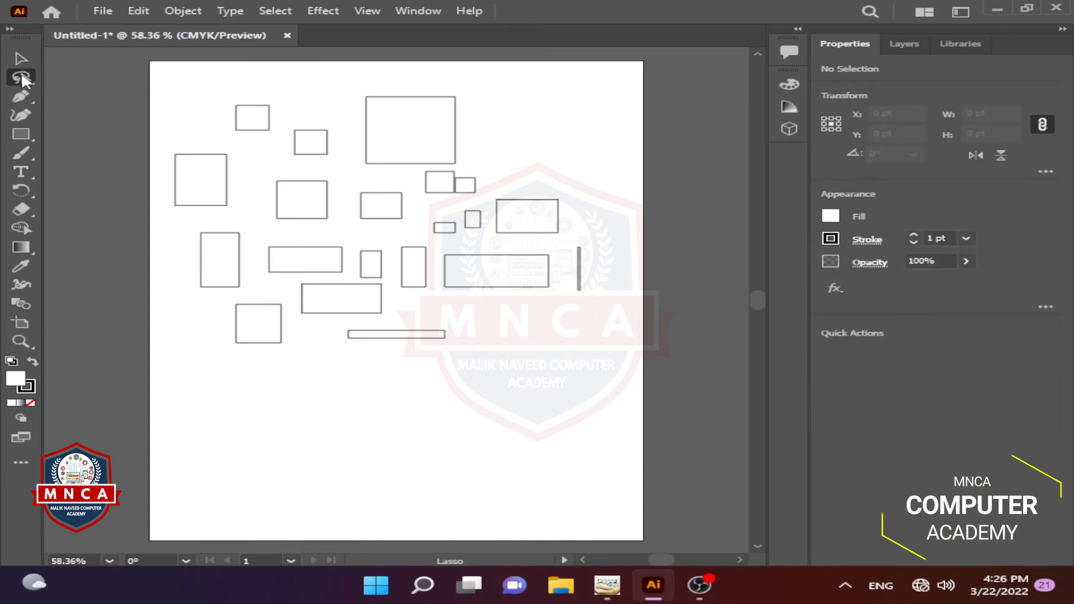
left_click(21, 77)
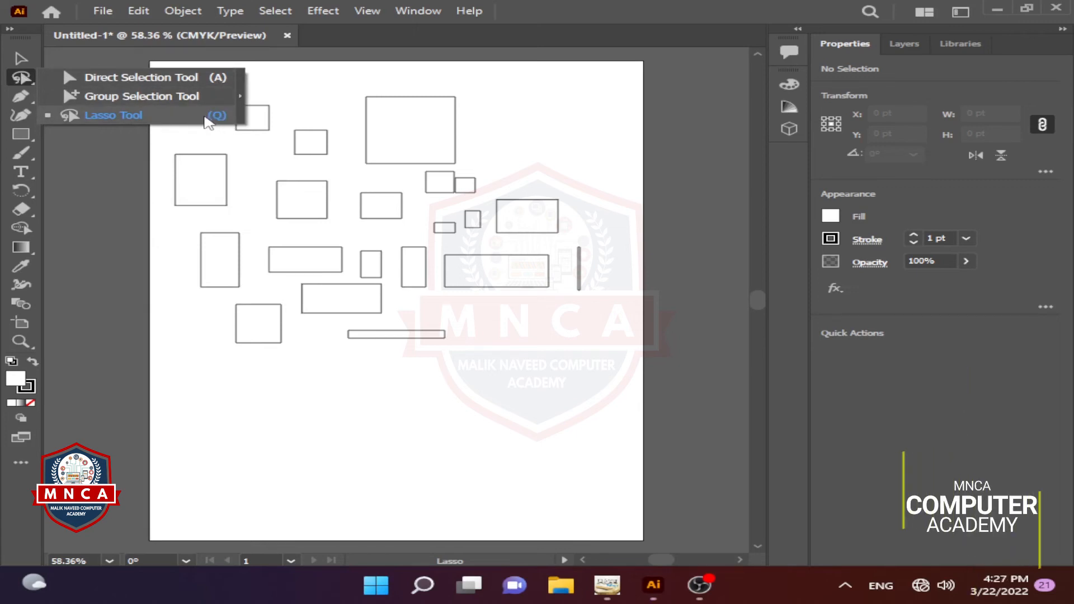
left_click(703, 2)
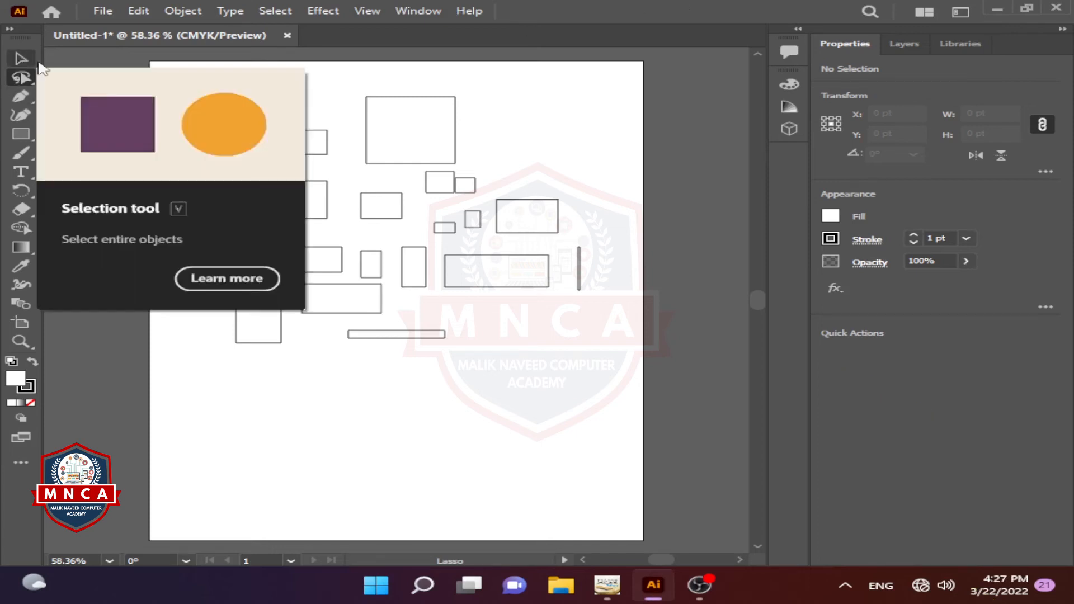
- Fill the small square near the artboard's upper left with red E51313 and the medium rectangle diagonally below it with red
left_click(19, 59)
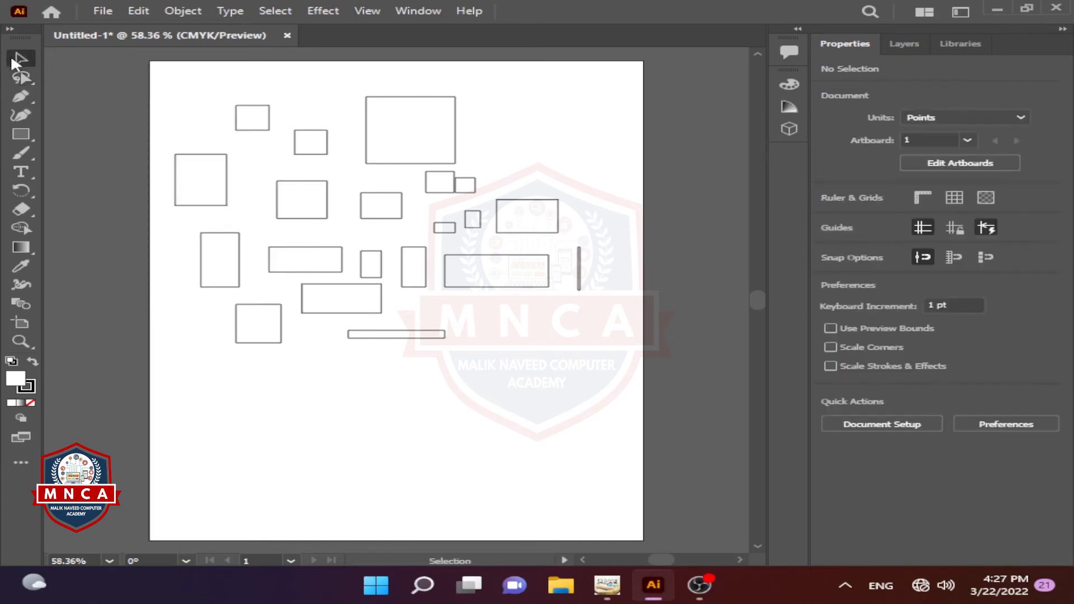
left_click(253, 115)
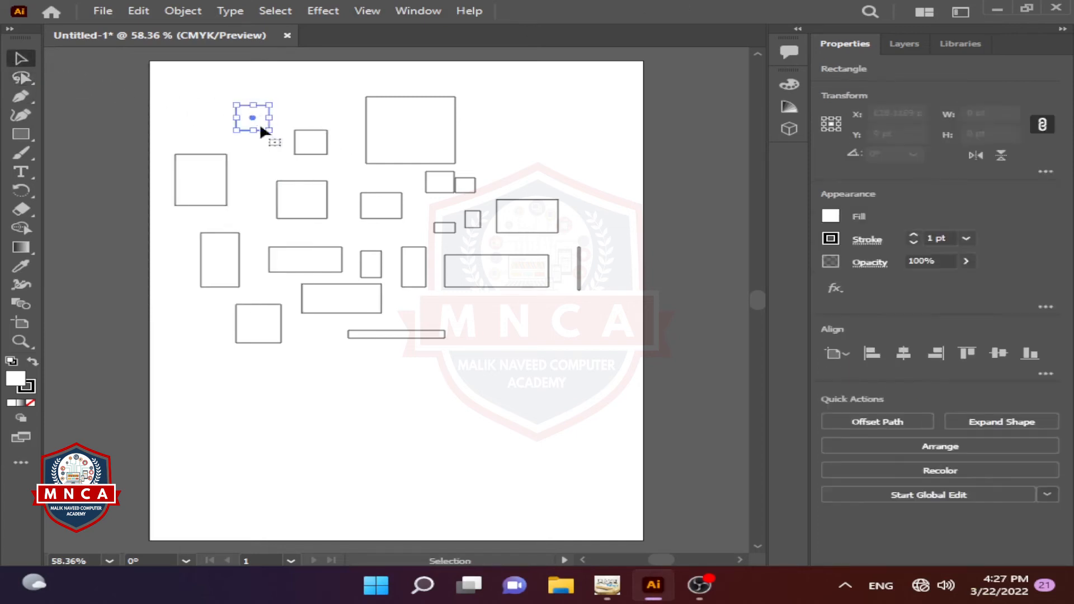
double_click(15, 379)
left_click(509, 206)
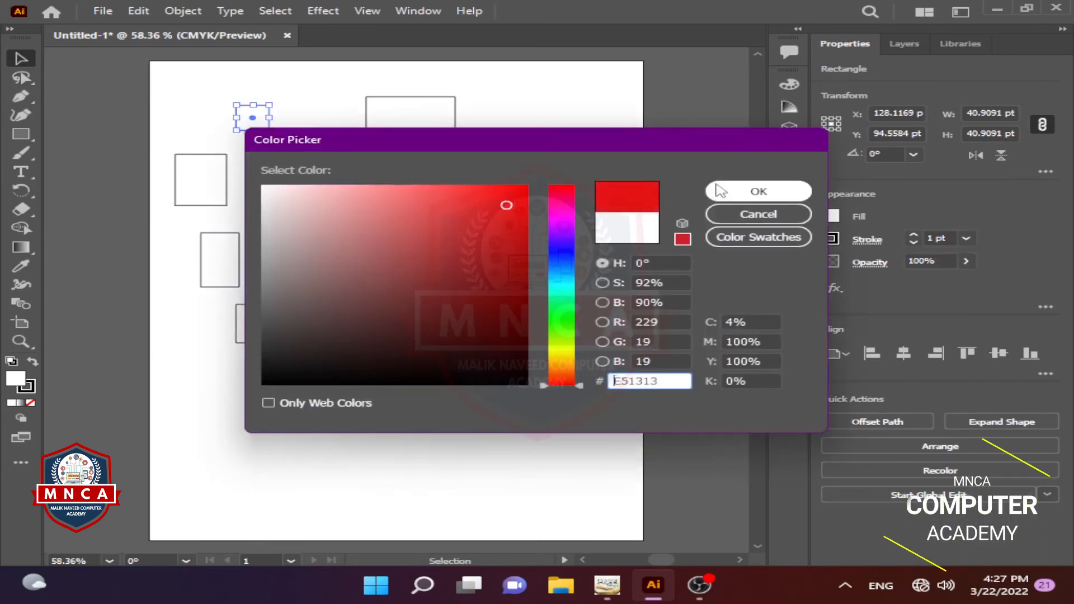
left_click(727, 189)
left_click(290, 210)
double_click(16, 378)
left_click(498, 233)
left_click(752, 191)
- Fill the narrow upright rectangle near the middle and the tall rectangle at the left with the same red
left_click(404, 271)
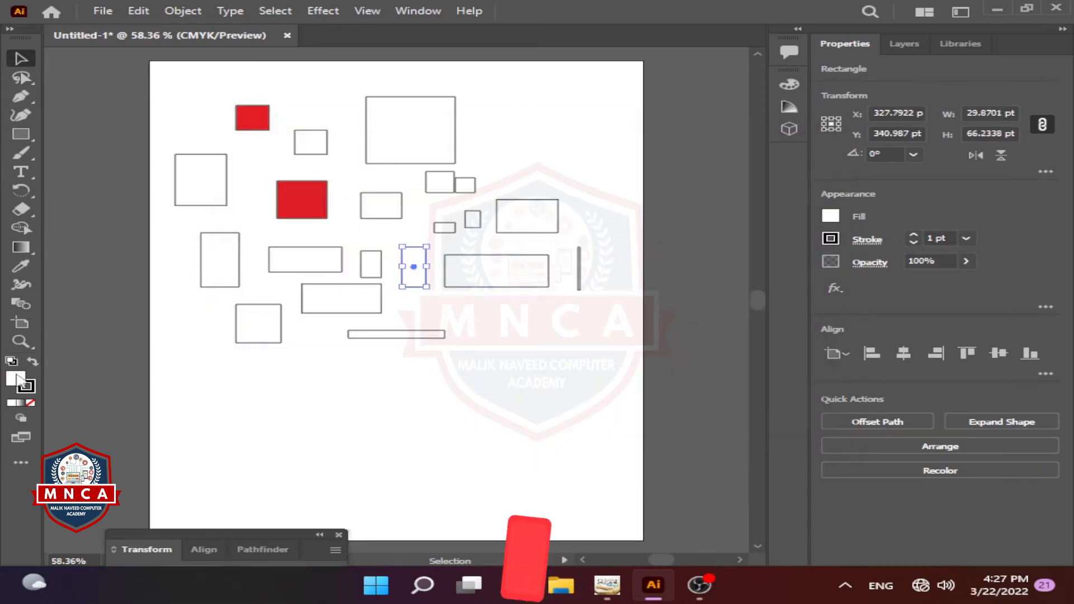
double_click(15, 379)
left_click(501, 224)
left_click(747, 191)
left_click(220, 263)
double_click(15, 379)
left_click(501, 224)
left_click(731, 191)
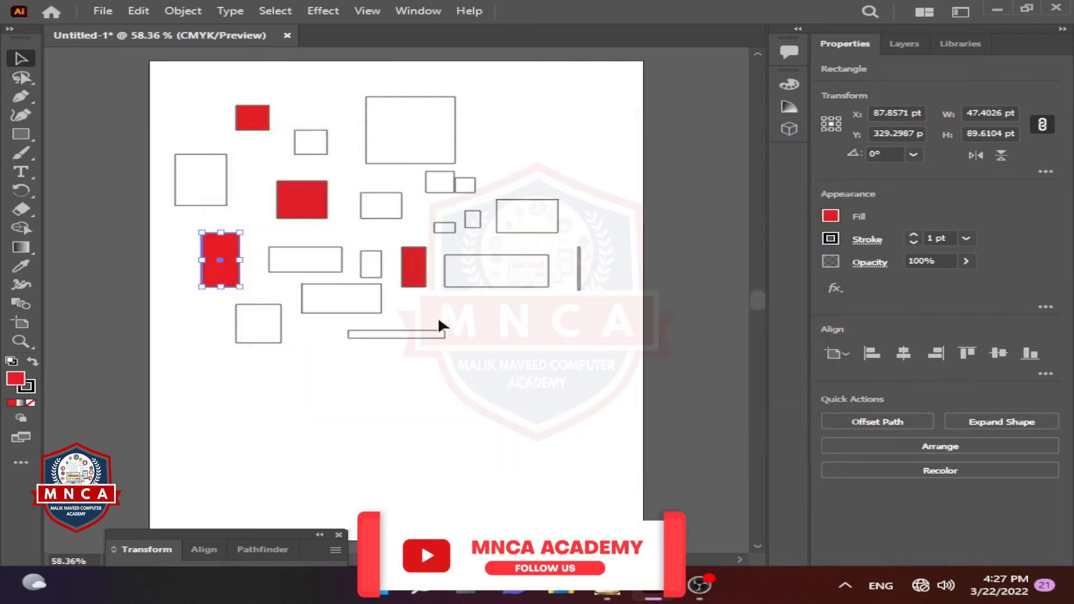
- Fill the wide rectangle between the two upright red ones with red and deselect it
left_click(302, 259)
double_click(16, 379)
left_click(501, 224)
left_click(731, 191)
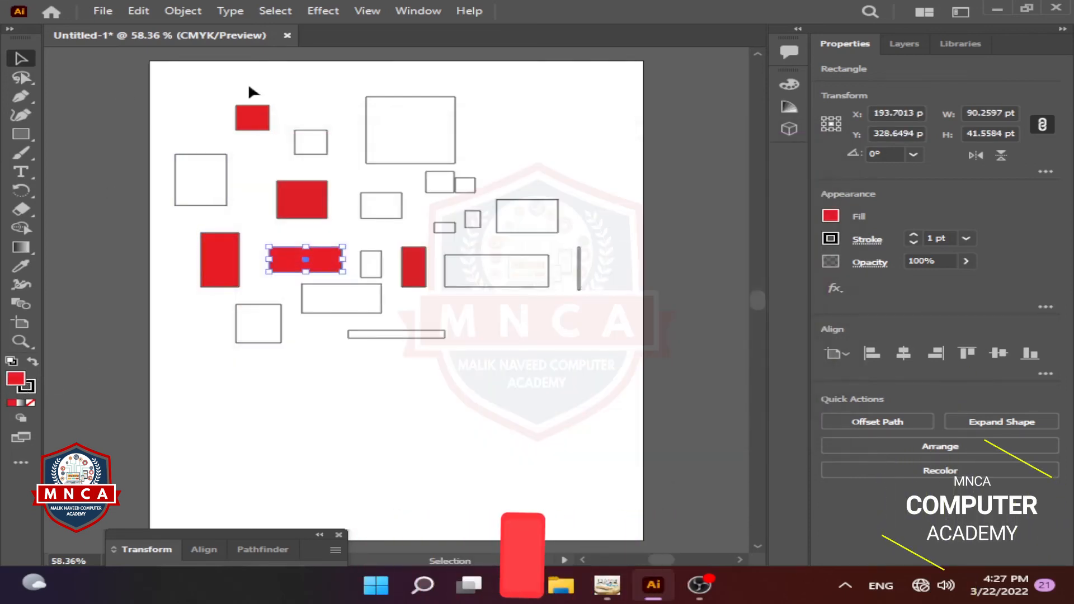
left_click(197, 87)
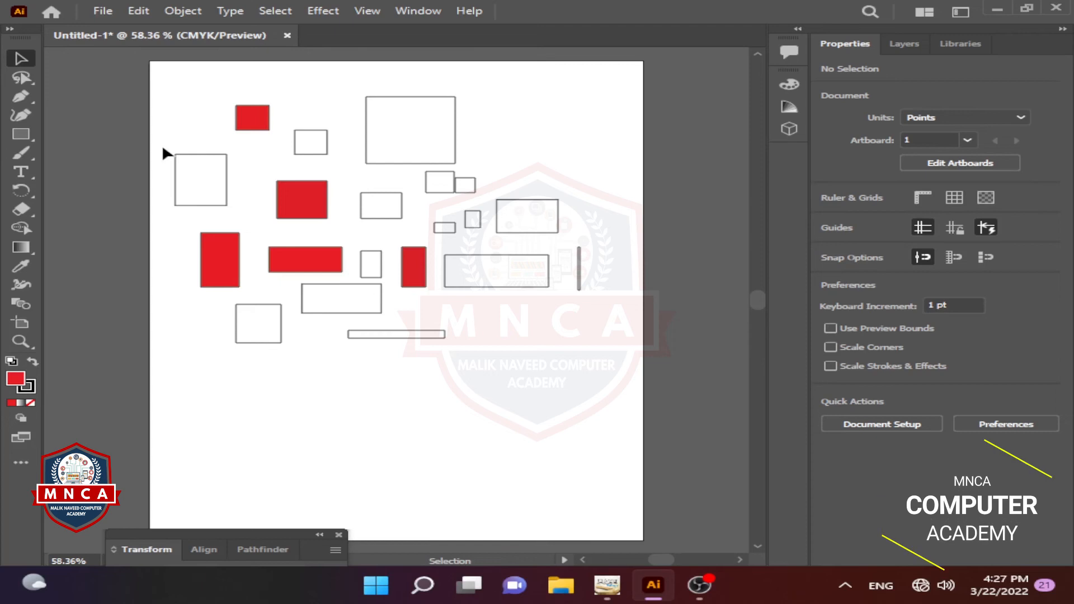
- Select only the five red rectangles by tracing one freehand Lasso outline around them at 150% zoom, leaving out the white ones
left_click(21, 78)
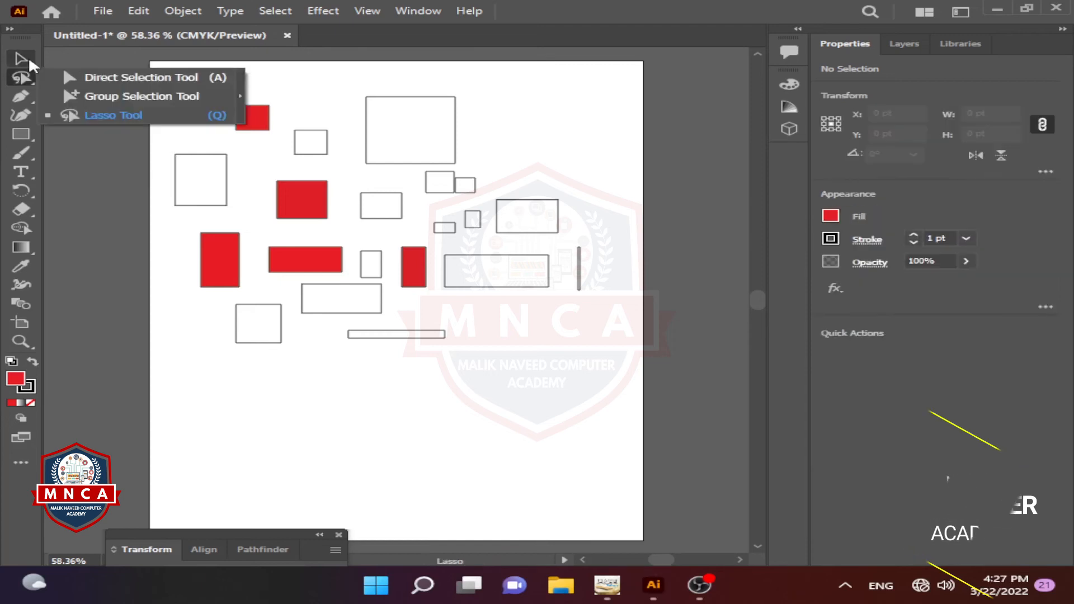
left_click(104, 118)
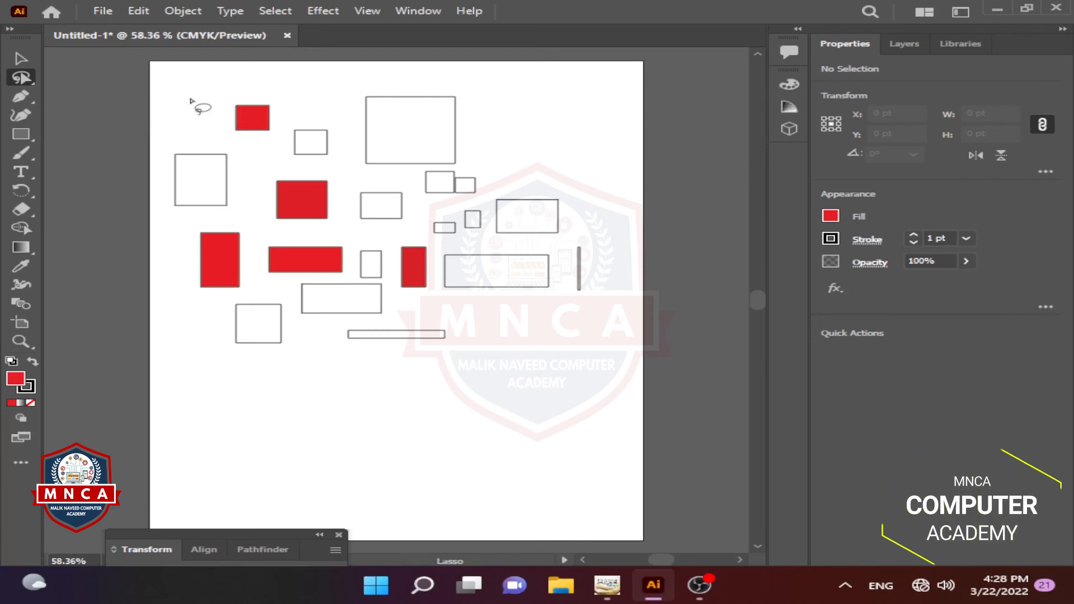
key("ctrl+plus")
key("ctrl+plus")
key("ctrl+plus")
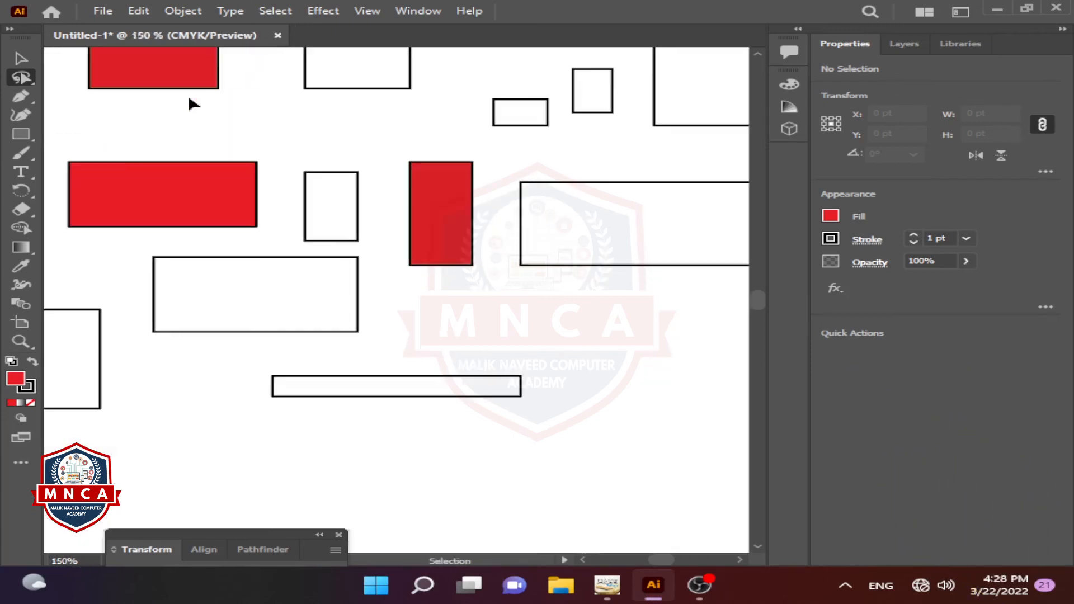
mouse_move(195, 120)
left_mouse_down()
mouse_move(381, 391)
mouse_move(405, 383)
left_mouse_up()
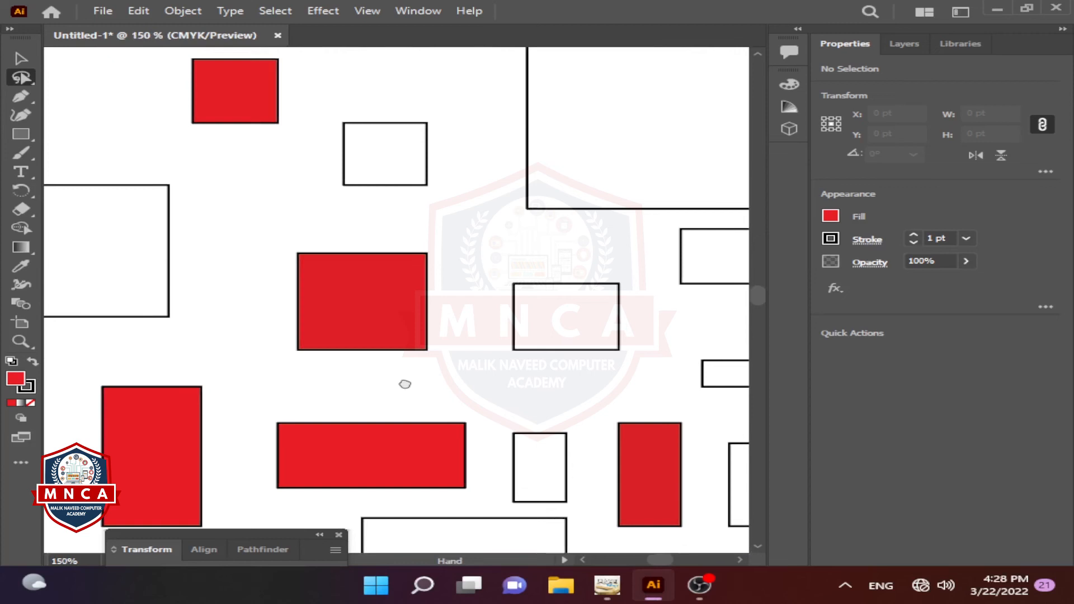
mouse_move(163, 51)
left_mouse_down()
mouse_move(294, 57)
mouse_move(296, 118)
left_mouse_up()
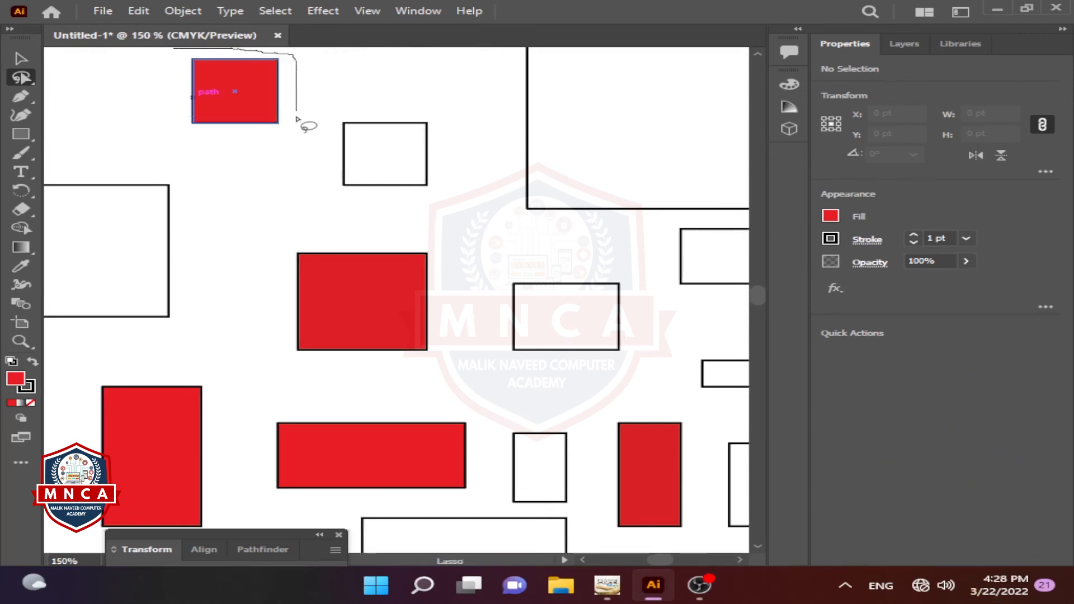
mouse_move(300, 199)
left_mouse_down()
mouse_move(316, 216)
mouse_move(456, 233)
mouse_move(469, 380)
mouse_move(673, 386)
mouse_move(706, 440)
left_mouse_up()
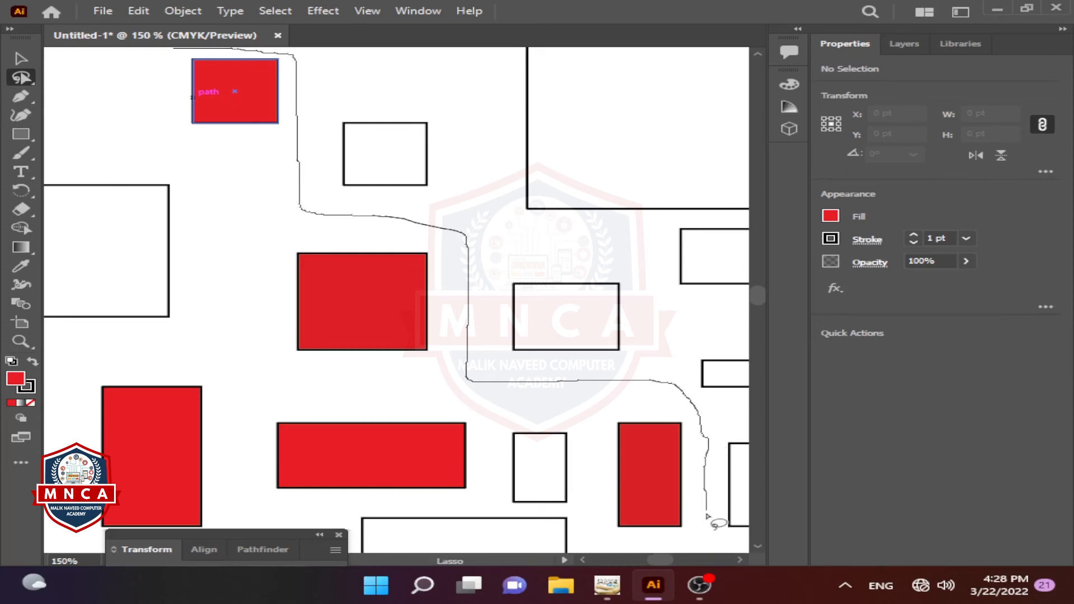
left_click_drag(700, 544, 604, 536)
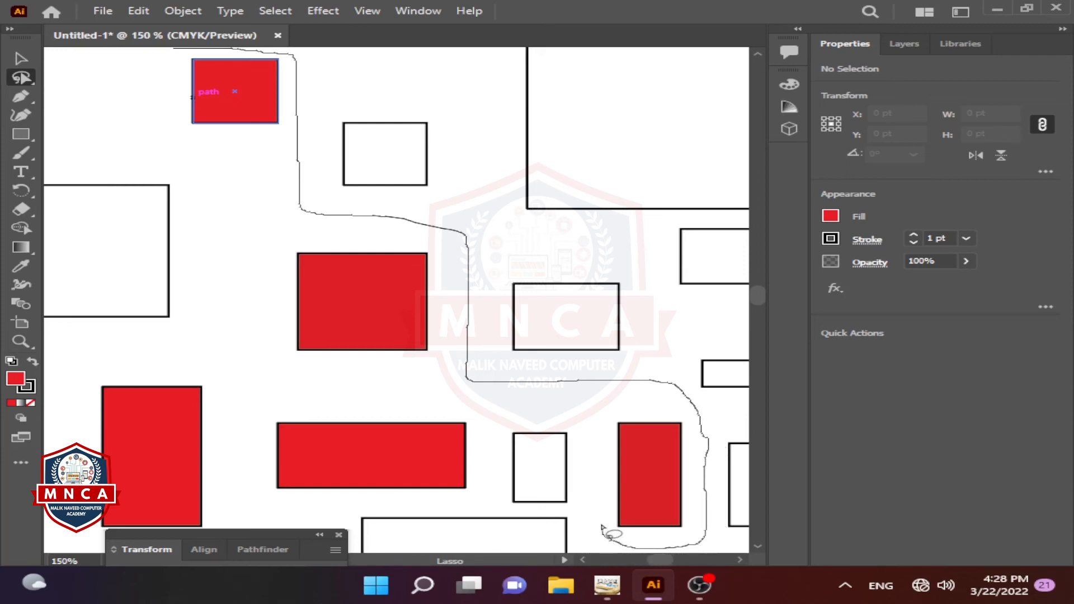
mouse_move(592, 461)
left_mouse_down()
mouse_move(580, 426)
mouse_move(512, 417)
mouse_move(487, 435)
mouse_move(485, 488)
left_mouse_up()
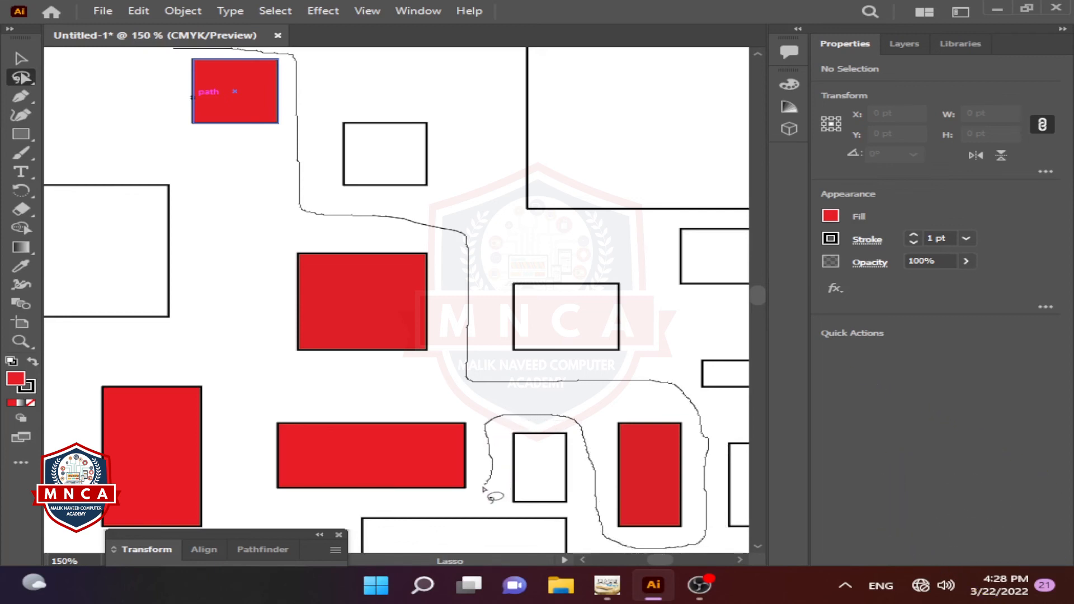
left_click_drag(379, 501, 302, 501)
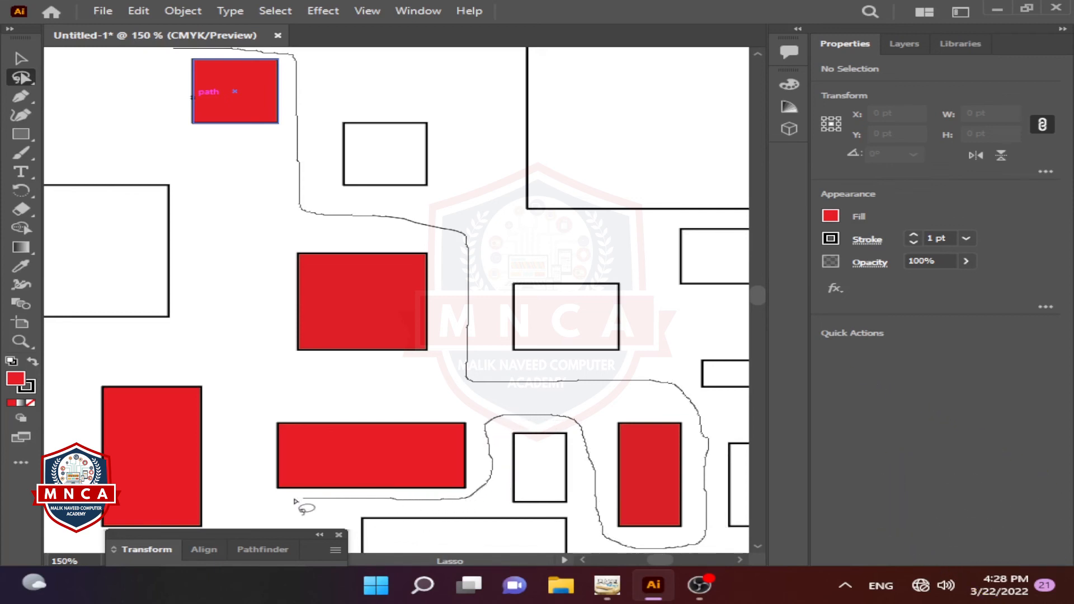
mouse_move(225, 513)
left_mouse_down()
mouse_move(211, 536)
mouse_move(94, 531)
mouse_move(72, 441)
mouse_move(79, 370)
mouse_move(250, 350)
mouse_move(236, 201)
mouse_move(220, 169)
mouse_move(185, 156)
mouse_move(160, 112)
mouse_move(163, 51)
mouse_move(178, 206)
mouse_move(153, 313)
mouse_move(159, 326)
mouse_move(183, 323)
left_mouse_up()
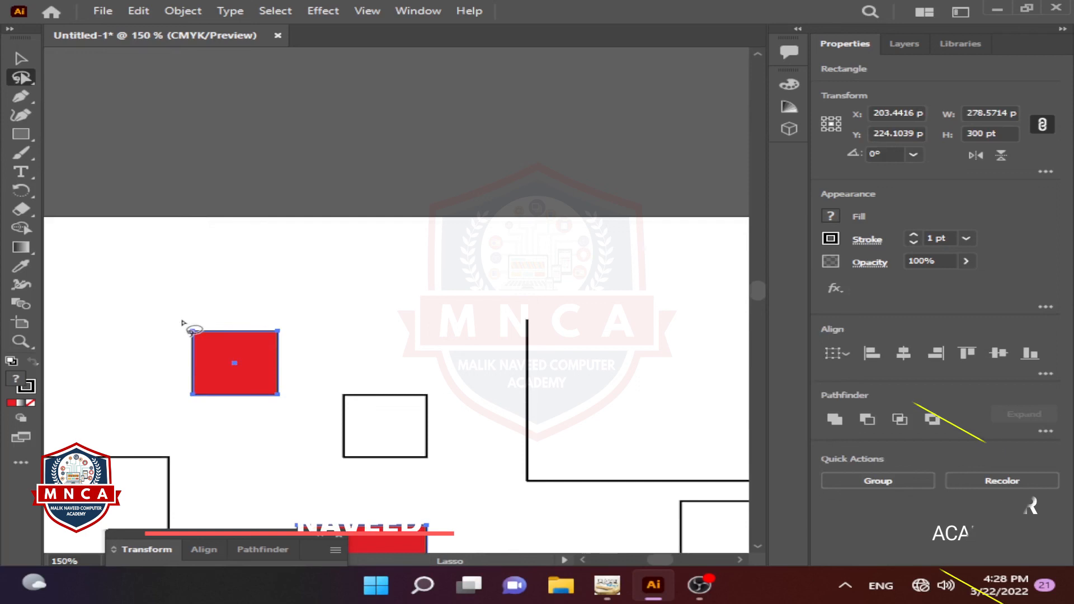
key("ctrl+minus")
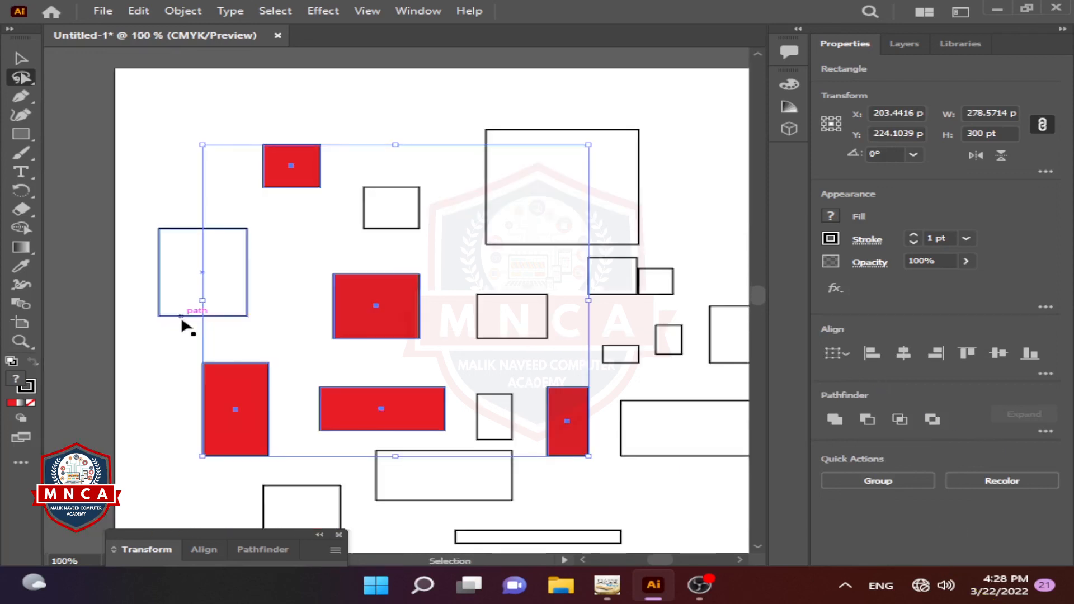
- Move the five selected red rectangles together about 14 pt left and 6 pt up with the Selection tool
left_click(21, 56)
left_click_drag(374, 332, 350, 323)
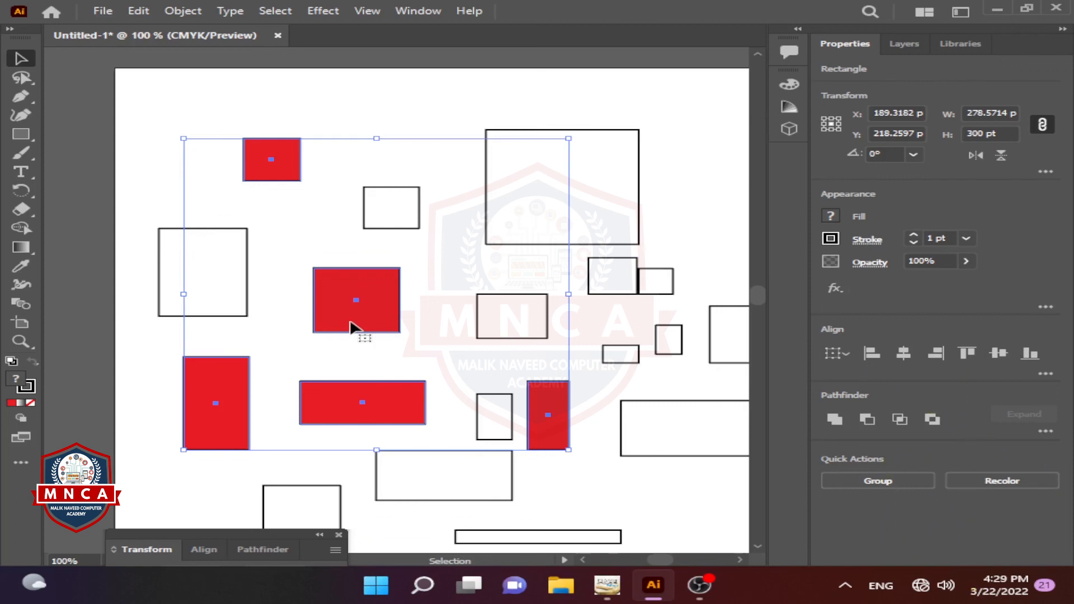
- Activate the Lasso tool and show its entry among the Direct Selection tool variants, then return to the Selection tool and deselect everything
key("q")
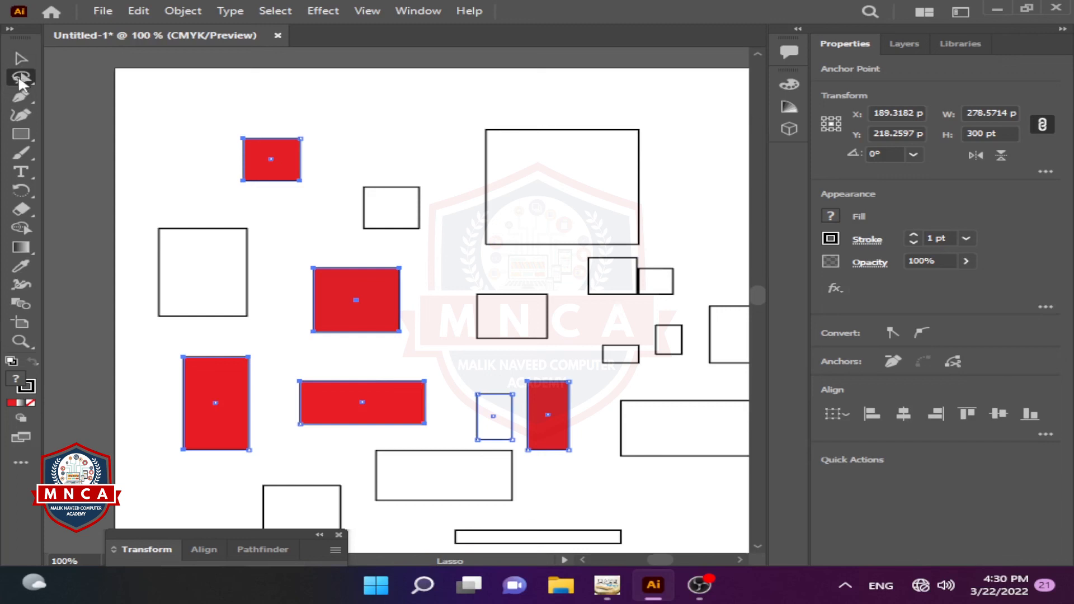
left_click(19, 76)
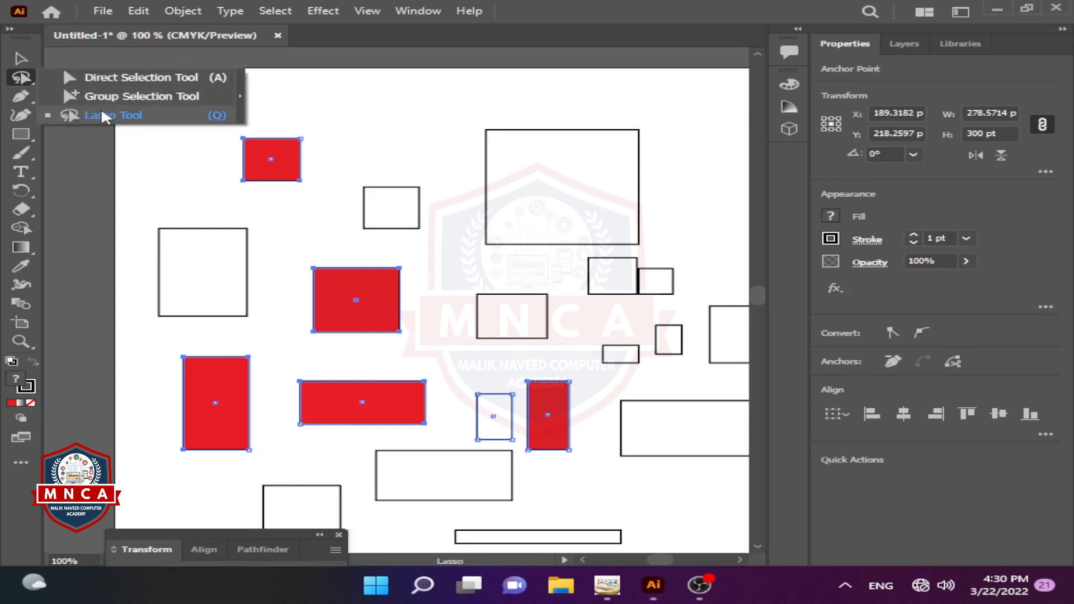
left_click(21, 59)
left_click(320, 87)
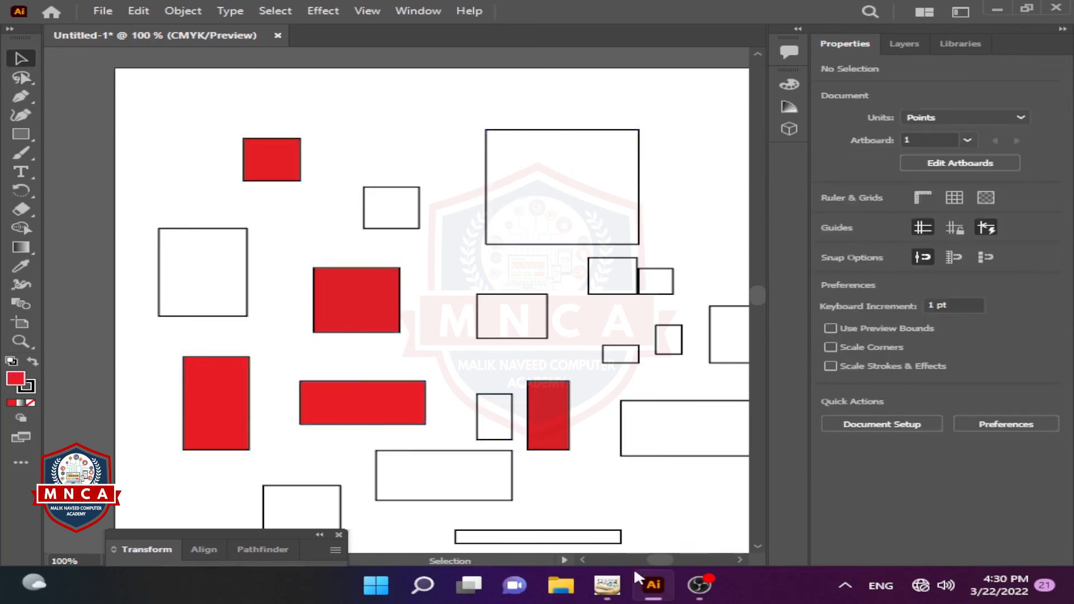
- Switch to the InPage notes and highlight the word بورڈ in the keyboard shortcut sentence of the Lesso Tool section
left_click(607, 585)
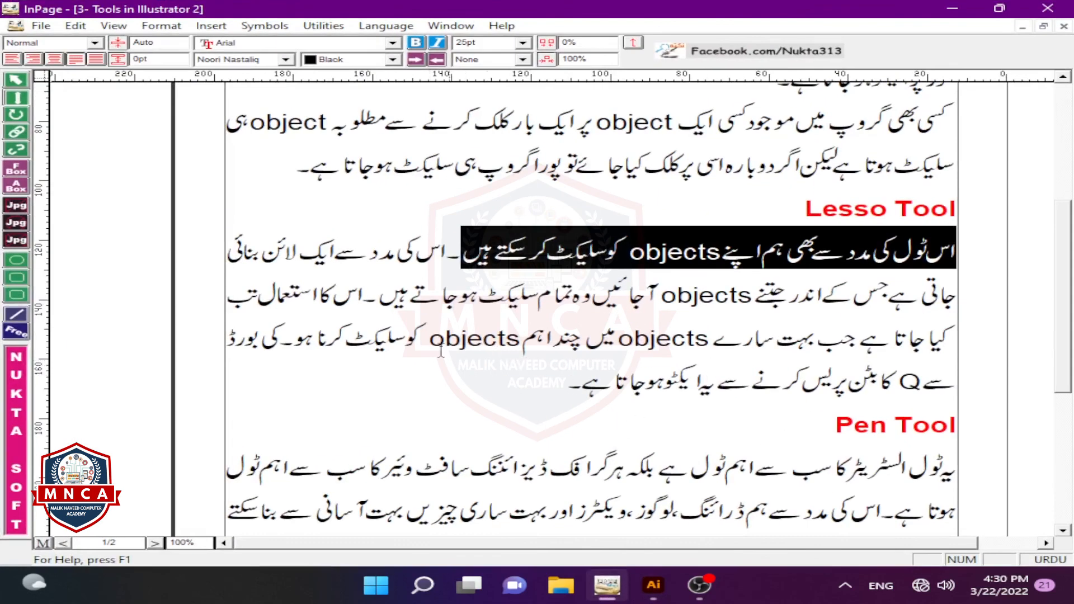
left_click_drag(269, 344, 183, 360)
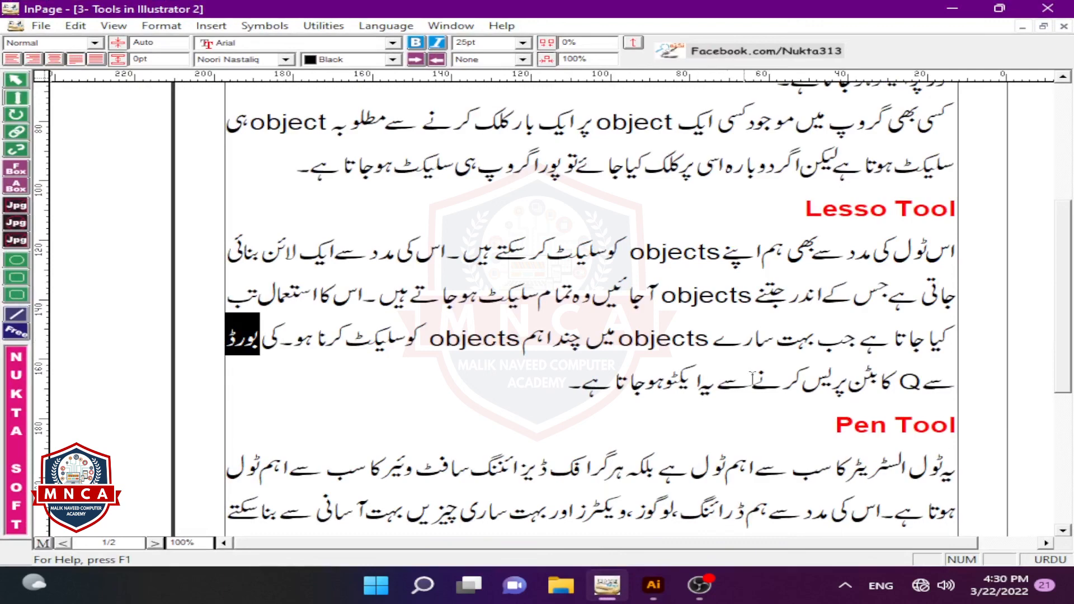